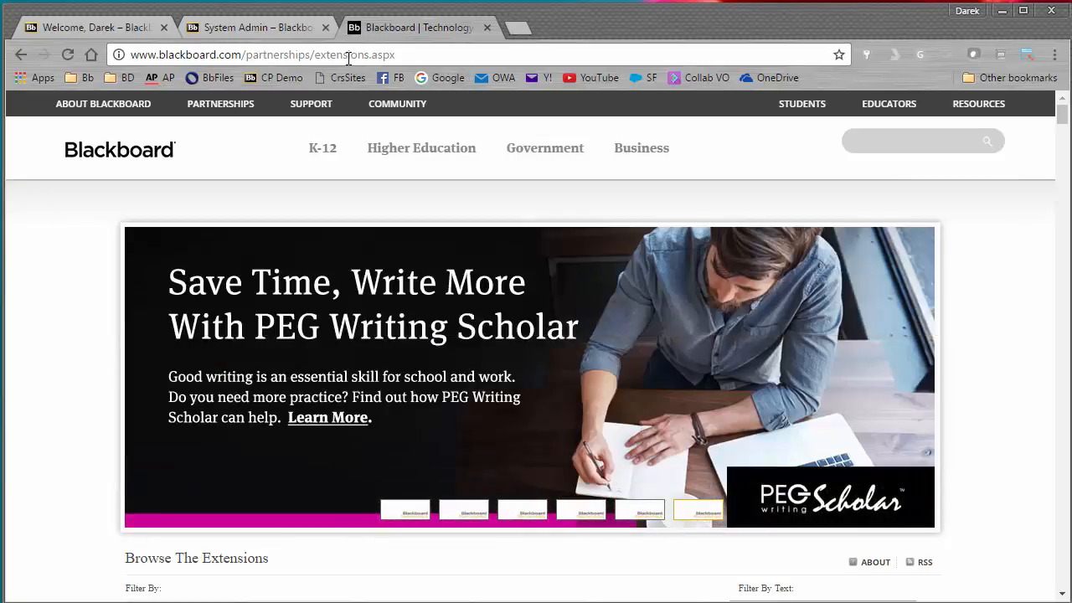
# Open the Installed Tools list of the Building Blocks from the Administrator Panel.
pyautogui.scroll(-6, 670, 339)
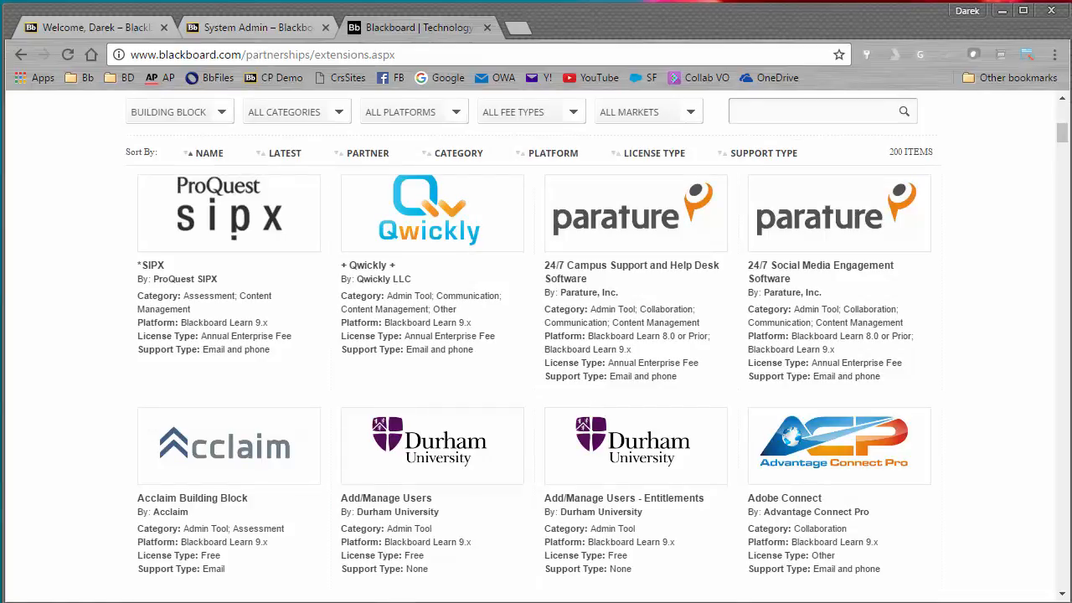
pyautogui.click(240, 30)
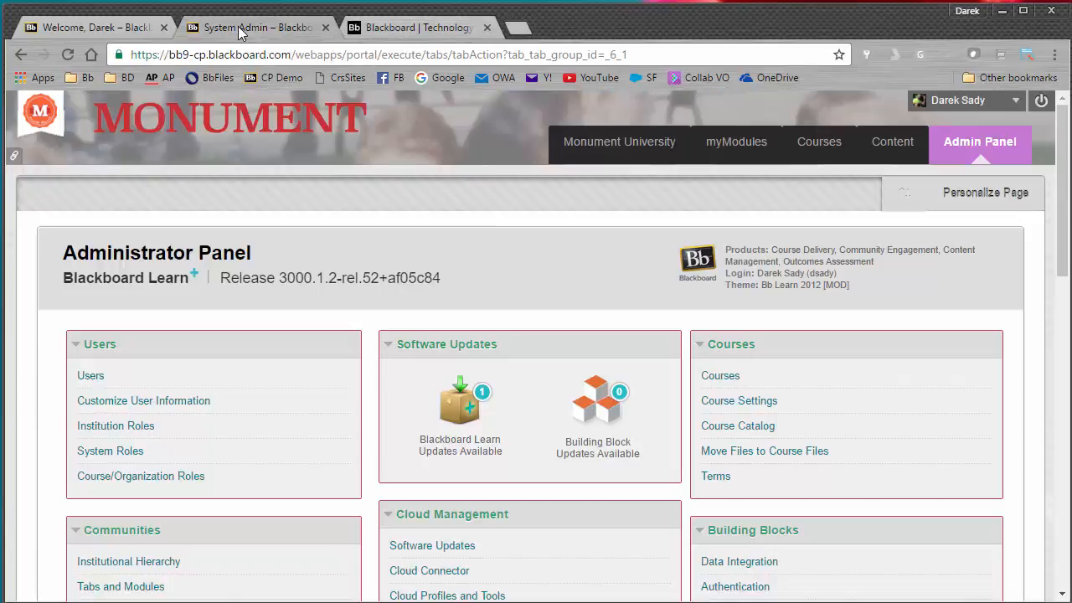
pyautogui.scroll(-9, 750, 388)
pyautogui.scroll(4, 752, 387)
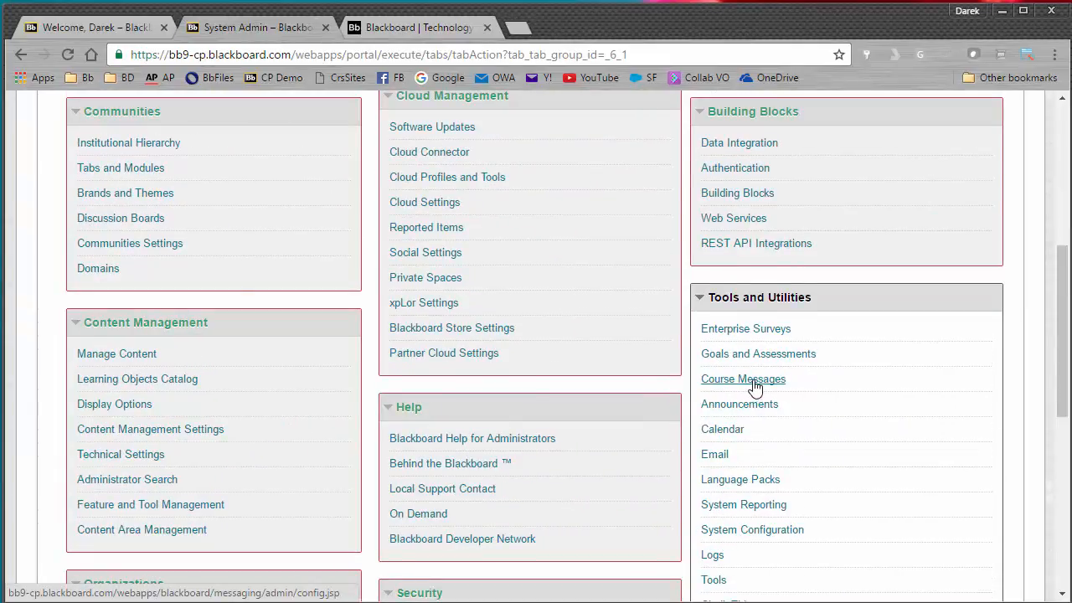
pyautogui.click(737, 195)
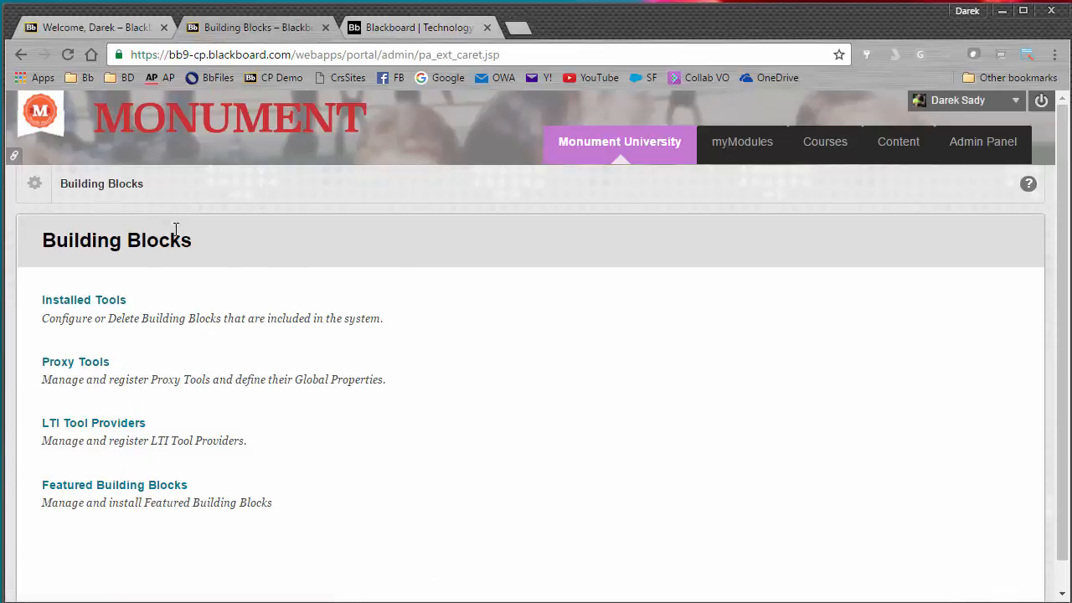
pyautogui.click(107, 303)
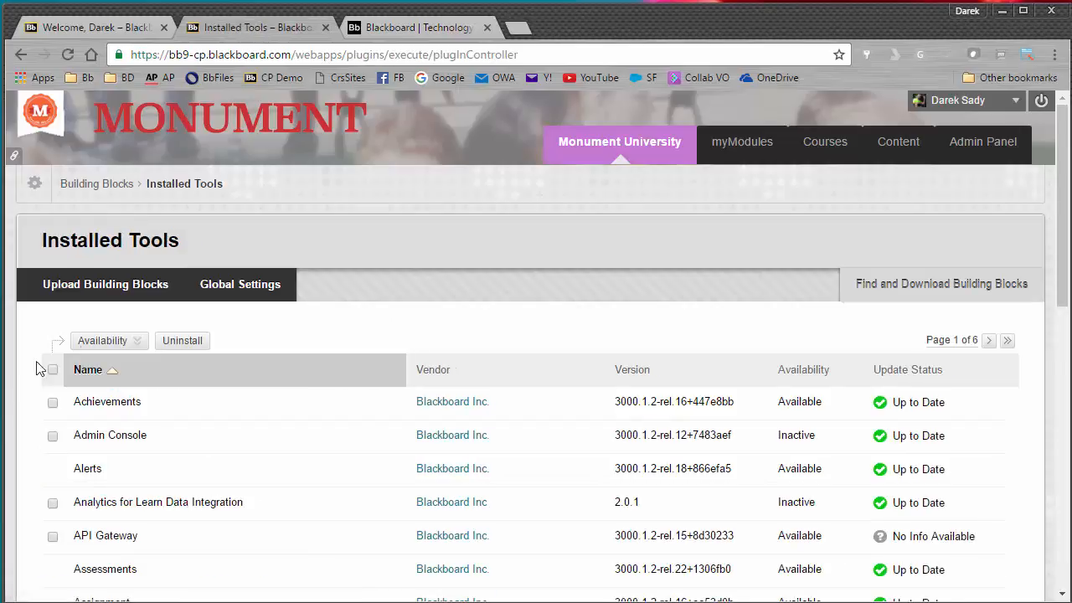
pyautogui.click(104, 297)
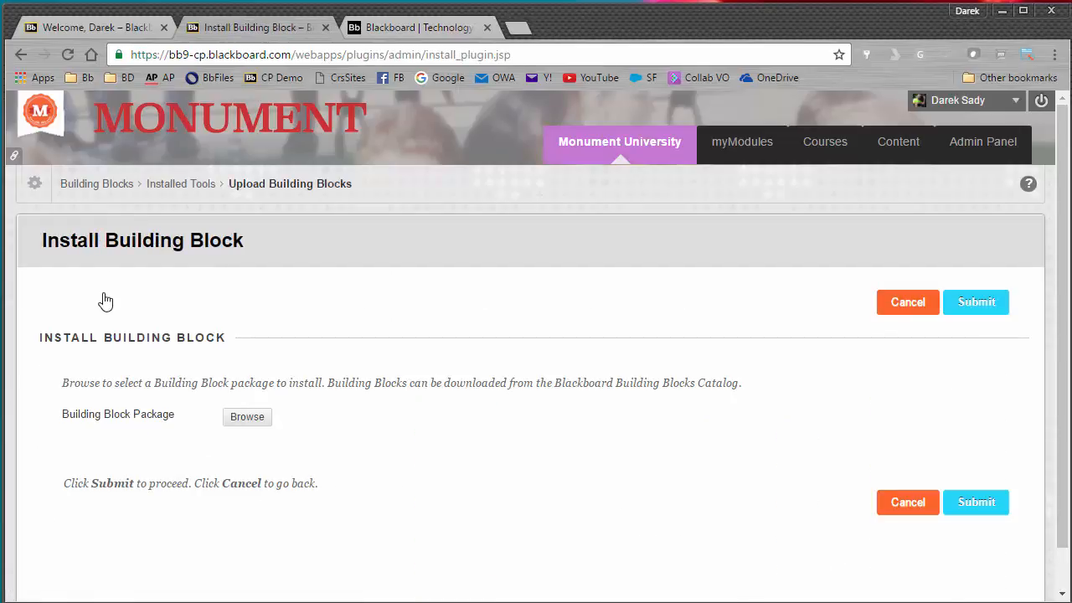
pyautogui.click(248, 423)
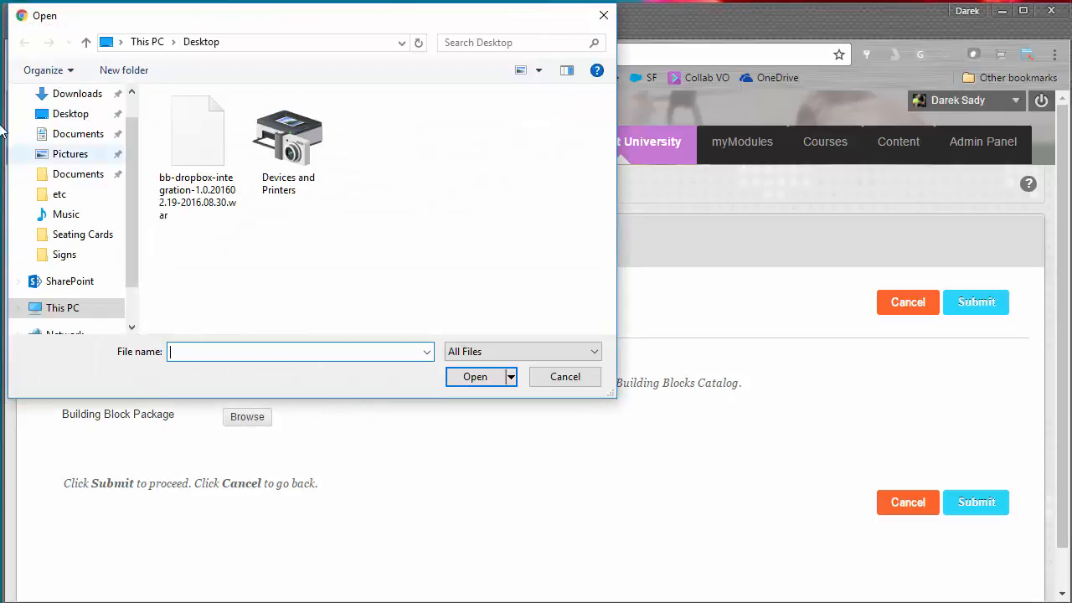
pyautogui.click(198, 142)
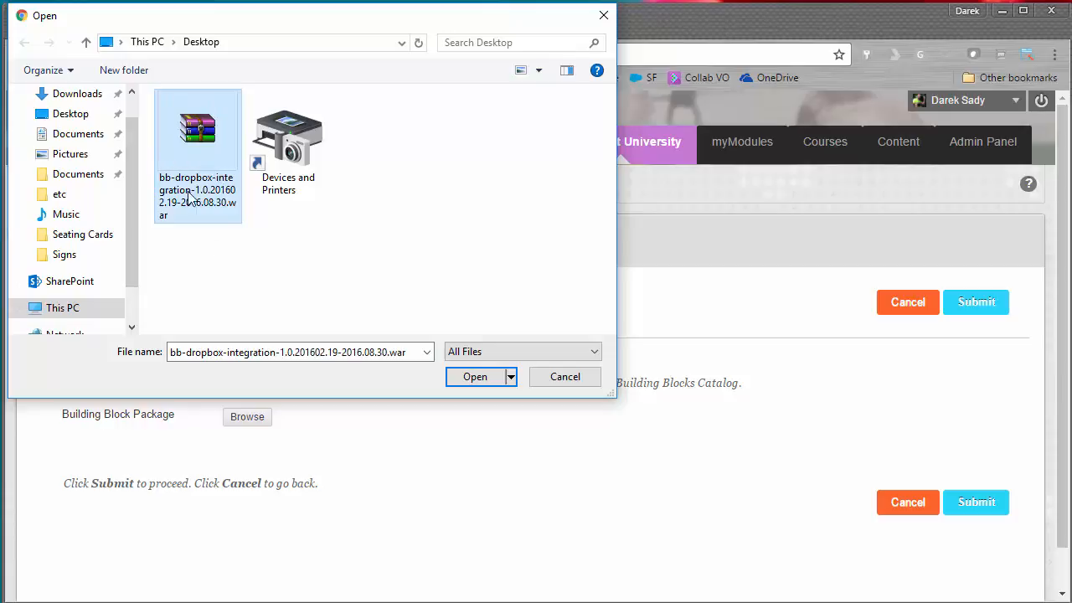
pyautogui.click(561, 381)
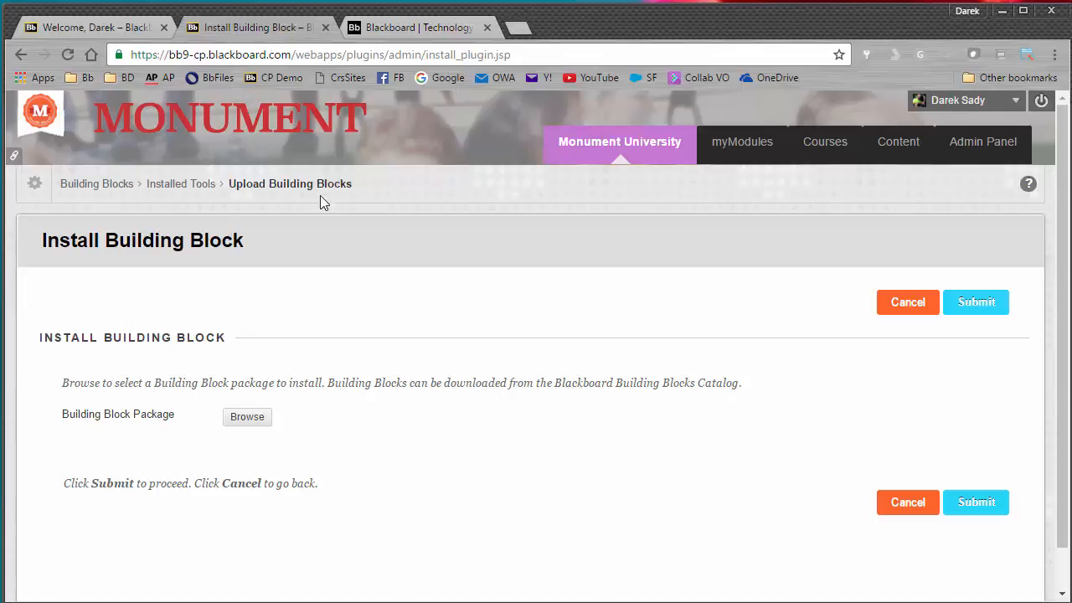
pyautogui.click(184, 191)
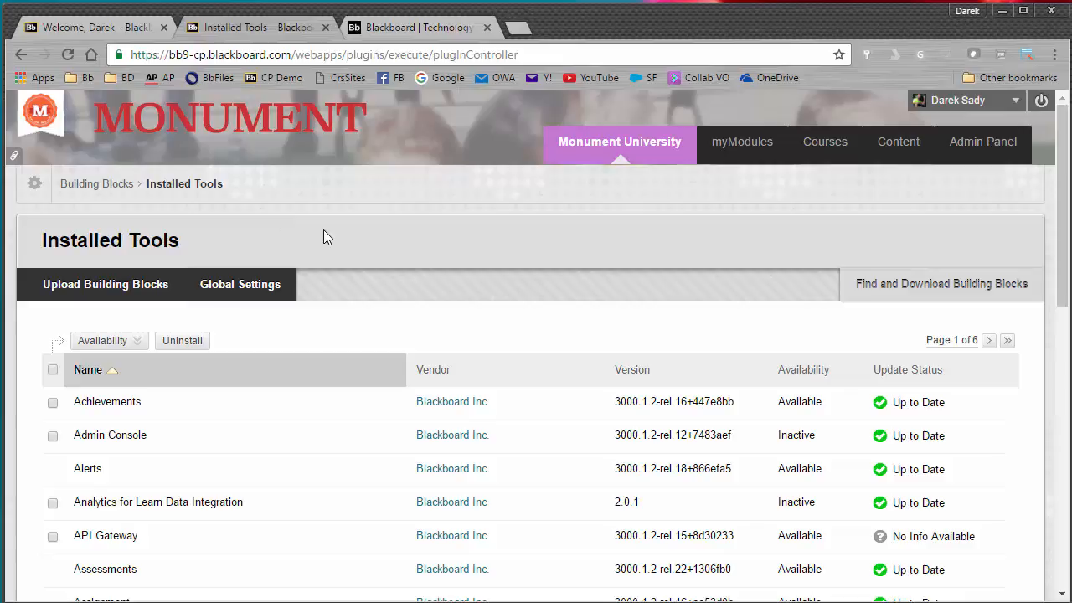
# Show all installed tools and open the settings of the Dropbox Integration building block.
pyautogui.scroll(-8, 403, 243)
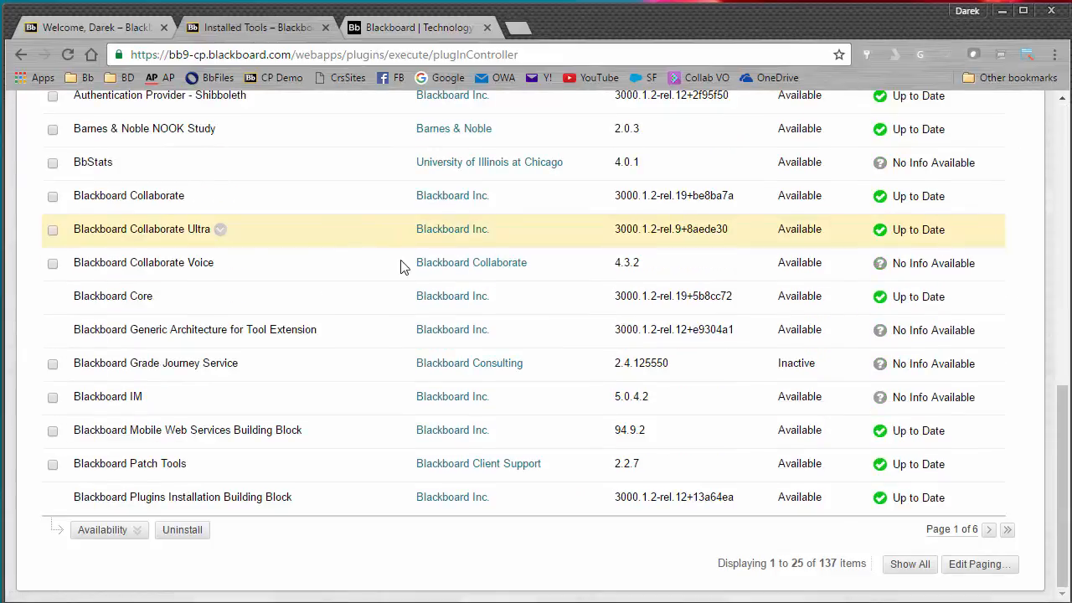
pyautogui.click(896, 573)
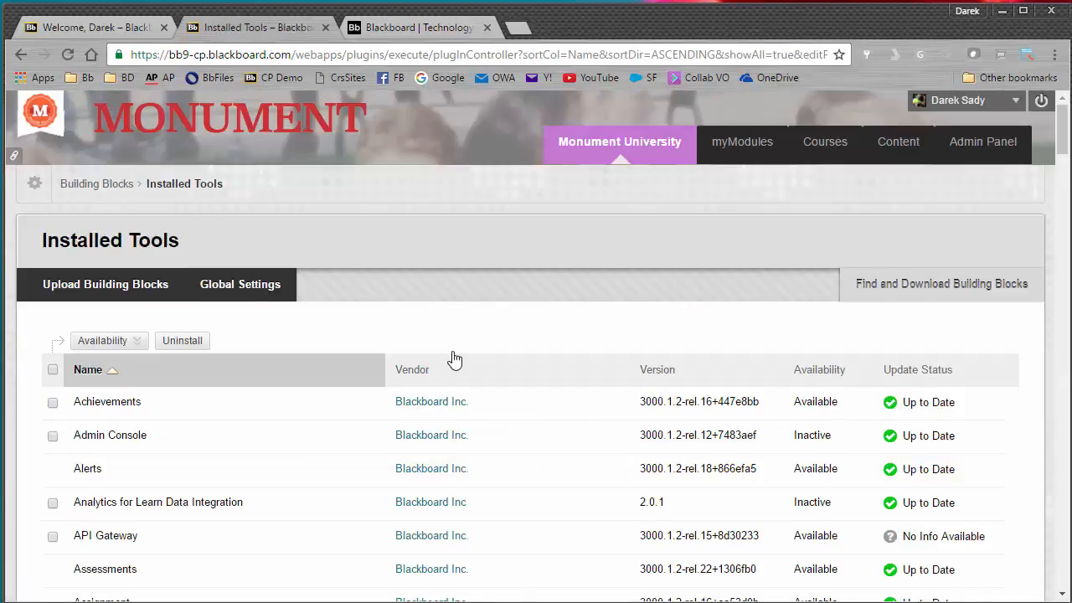
pyautogui.scroll(-20, 454, 359)
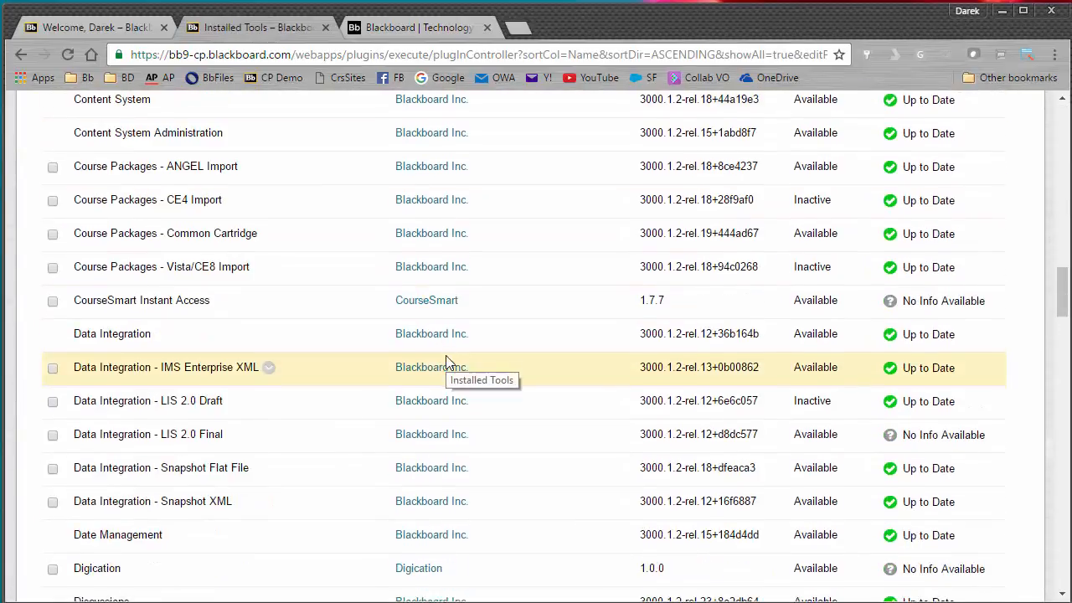
pyautogui.scroll(-5, 446, 362)
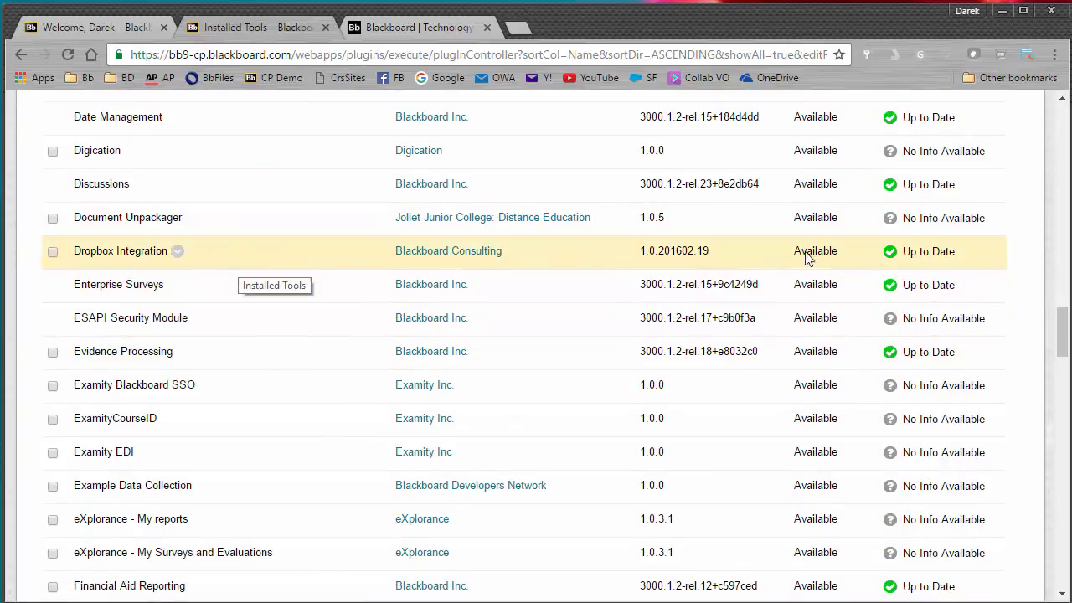
pyautogui.click(178, 252)
pyautogui.click(189, 204)
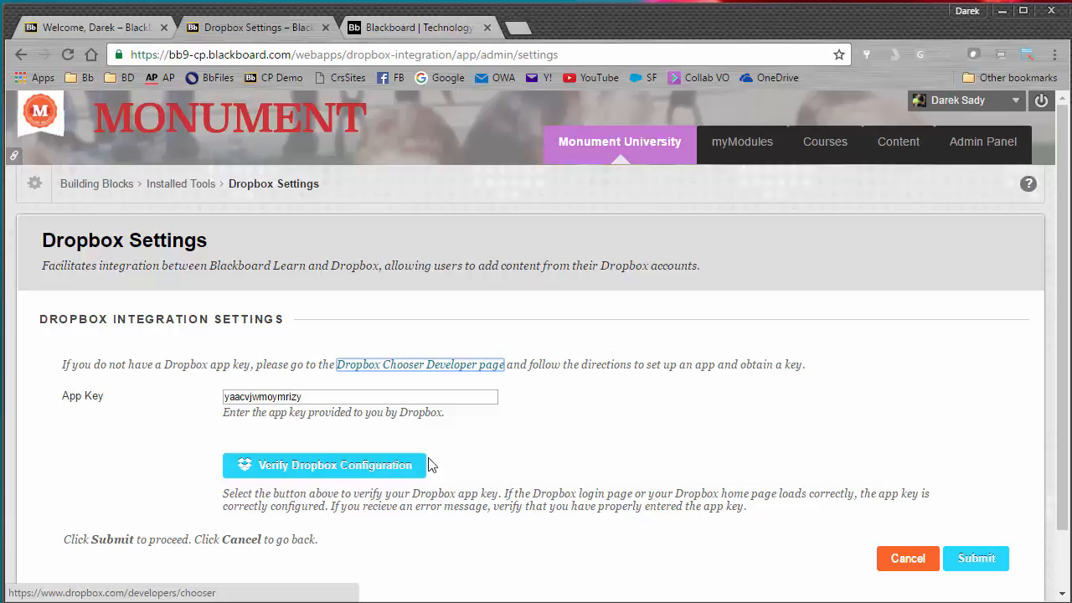
# Verify the Dropbox configuration without signing in, and leave the Dropbox settings without submitting changes.
pyautogui.click(357, 472)
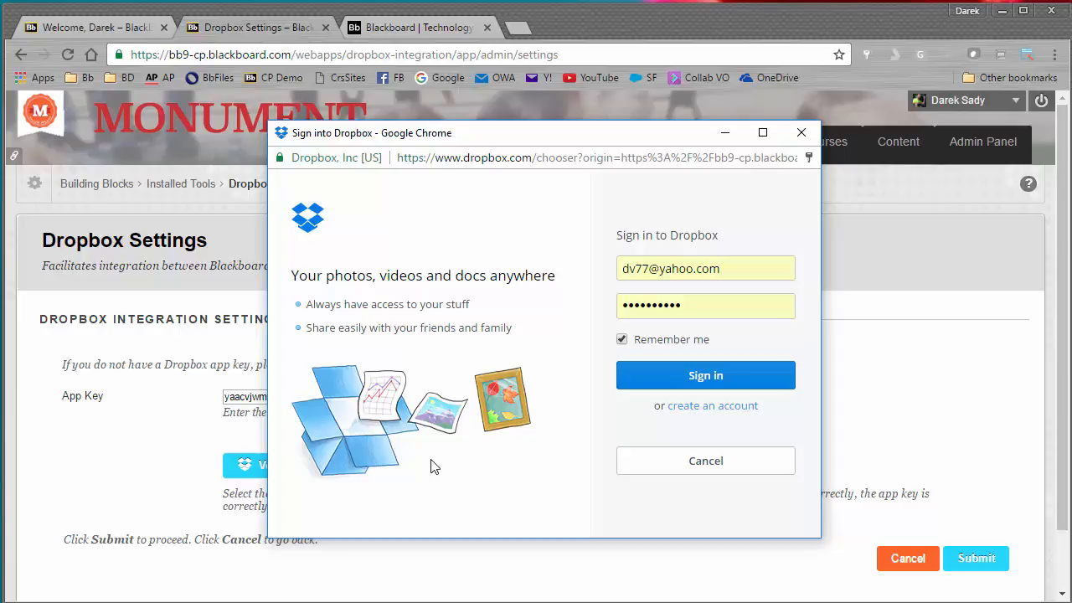
pyautogui.click(801, 132)
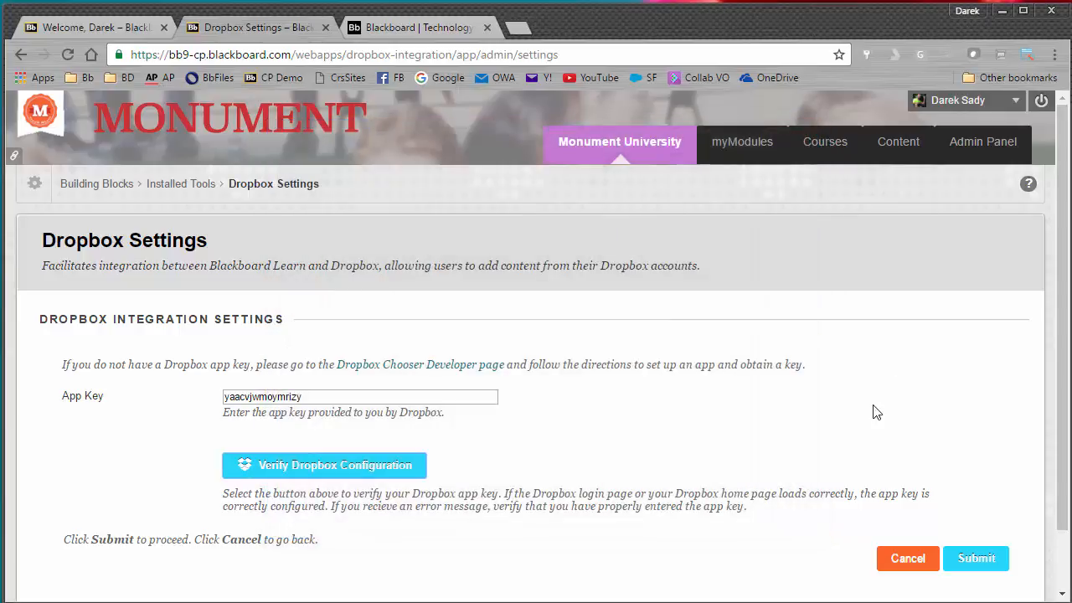
pyautogui.click(898, 559)
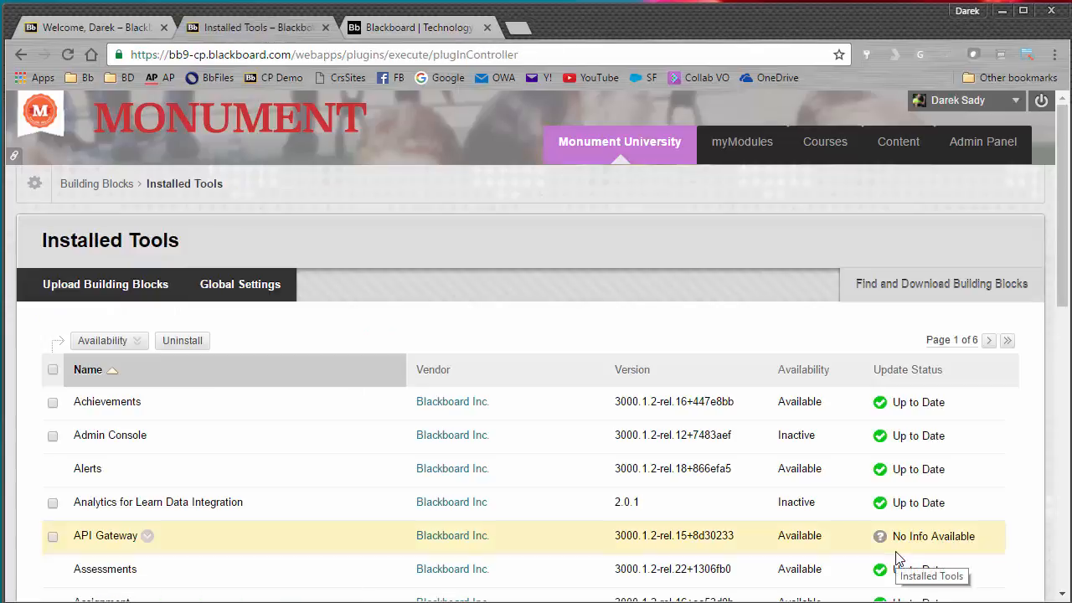
# Show all installed tools again and check the availability of the Dropbox Integration building block.
pyautogui.scroll(-9, 900, 559)
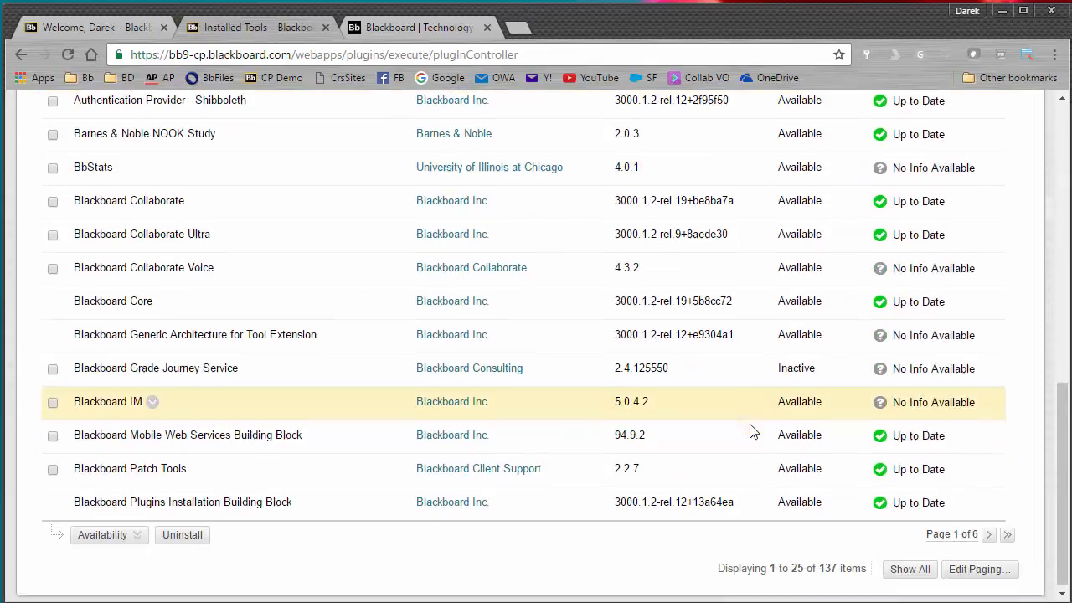
pyautogui.click(905, 564)
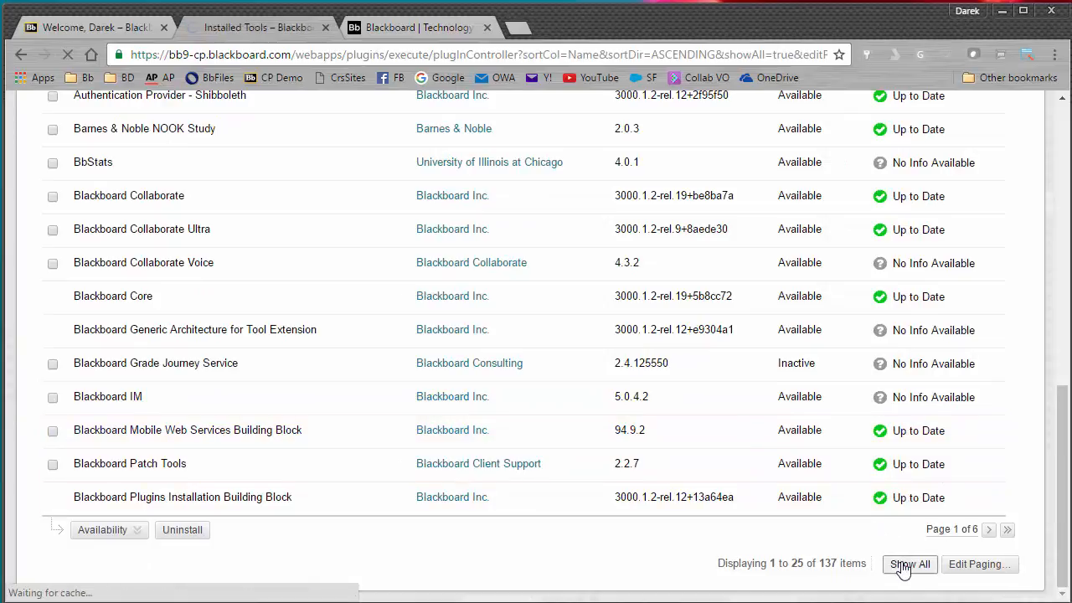
pyautogui.scroll(-20, 709, 364)
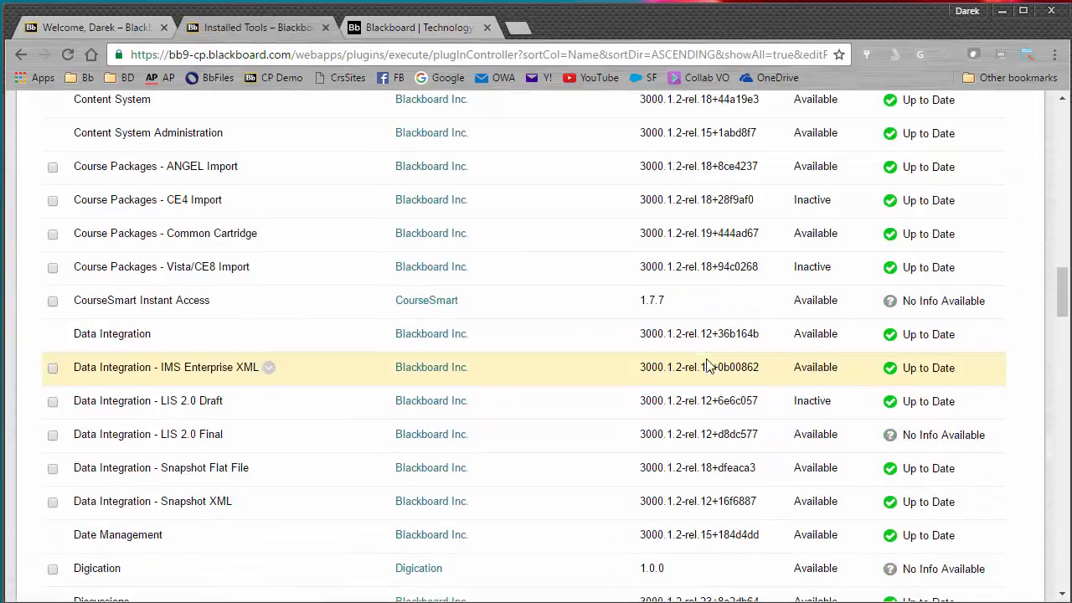
pyautogui.scroll(4, 708, 361)
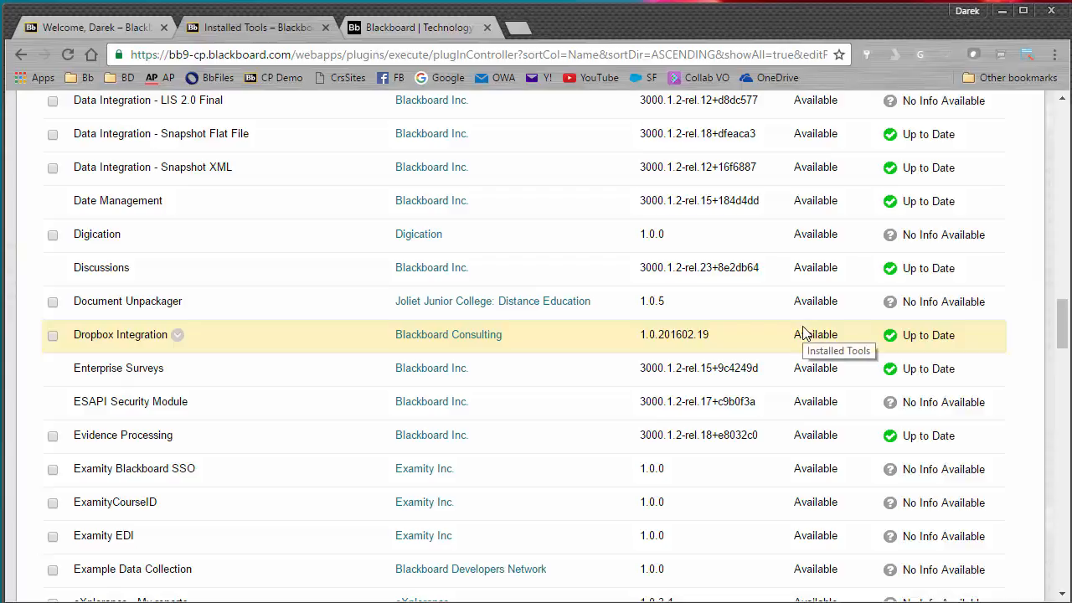
pyautogui.scroll(12, 802, 332)
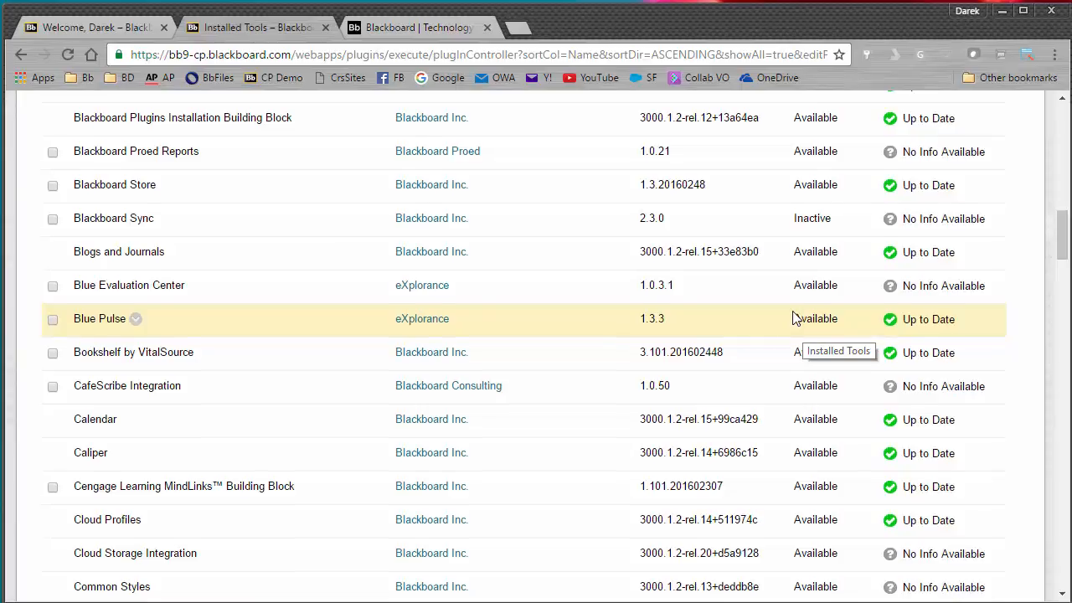
pyautogui.scroll(12, 702, 264)
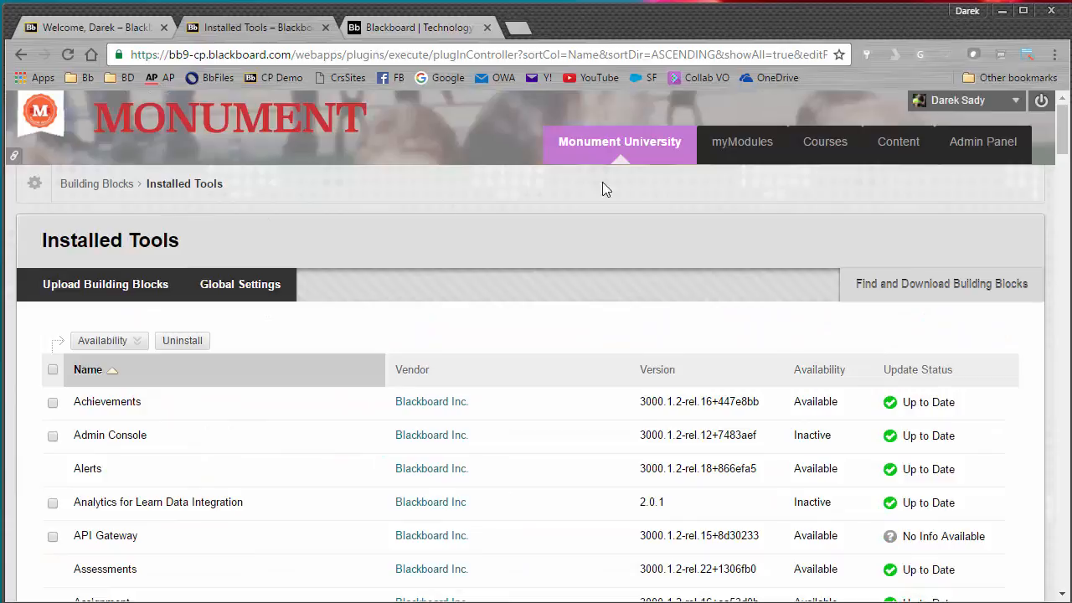
# Open the Tools availability page from the Tools and Utilities section of the Admin Panel.
pyautogui.click(1008, 146)
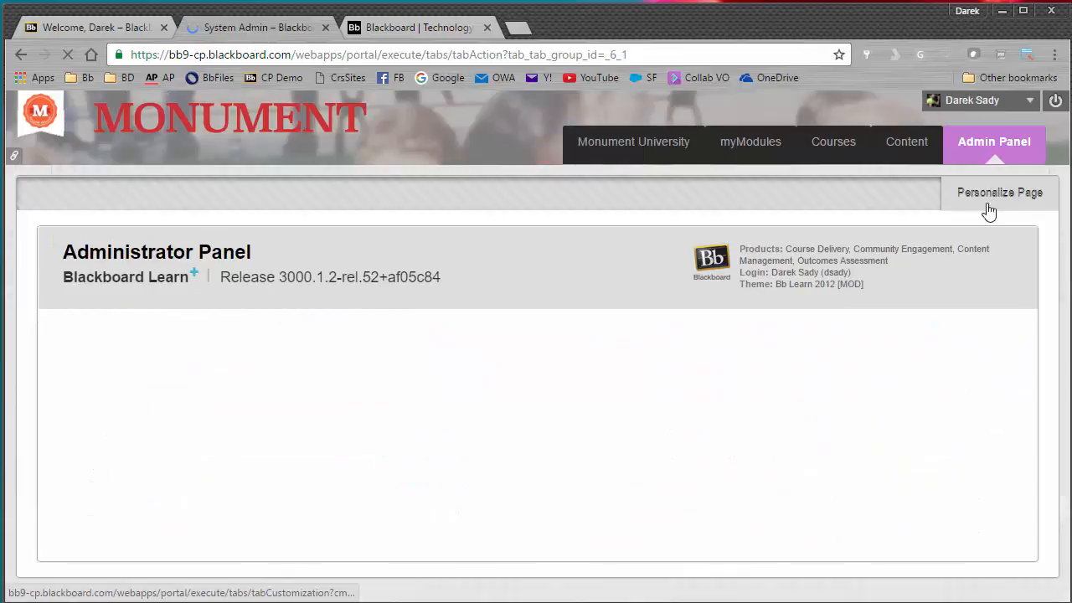
pyautogui.scroll(-2, 964, 223)
pyautogui.scroll(-6, 964, 222)
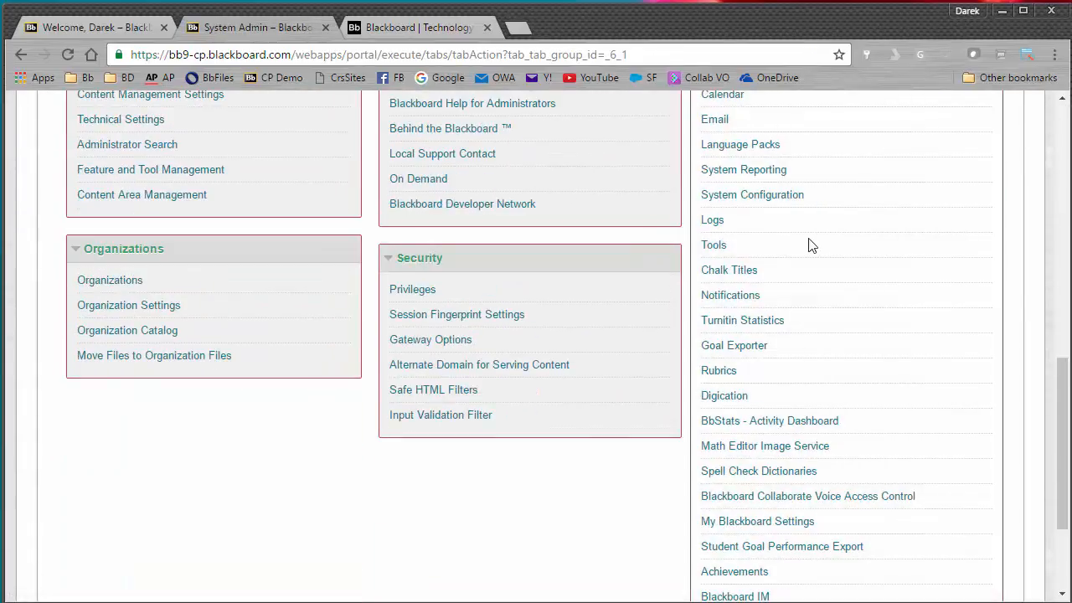
pyautogui.scroll(1, 802, 239)
pyautogui.scroll(1, 797, 242)
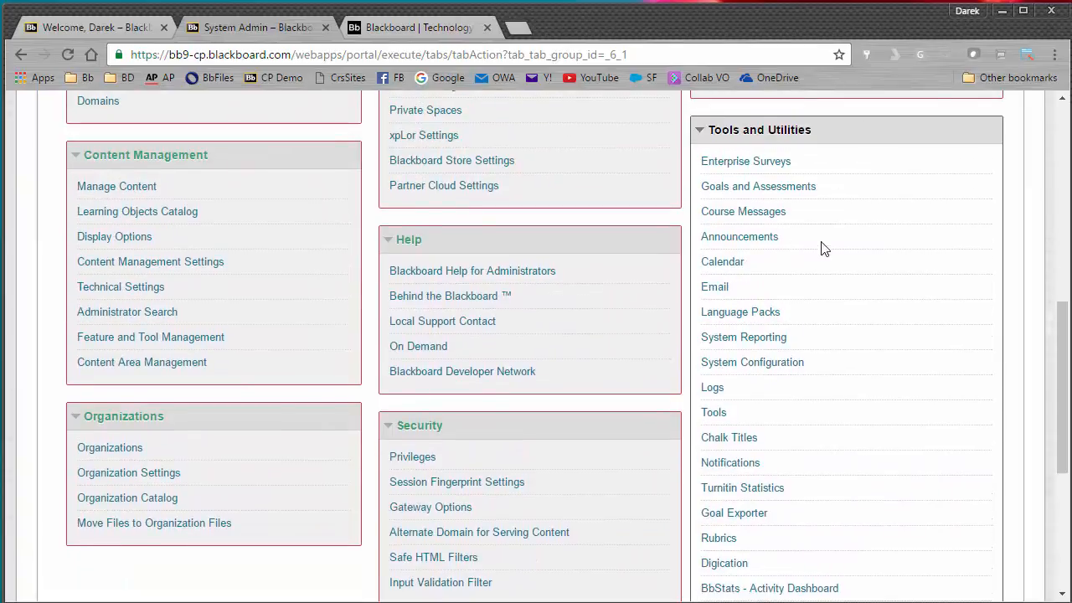
pyautogui.click(713, 415)
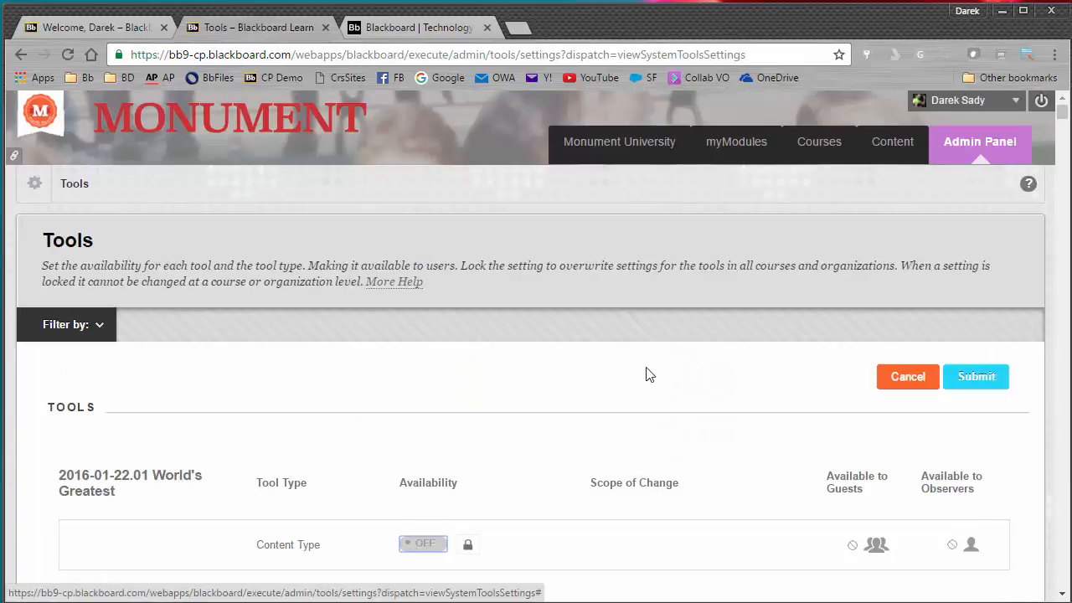
# Search the Tools page for "Drop" to locate the Dropbox Integration entries.
pyautogui.hotkey('ctrl', 'f')
pyautogui.write('D')
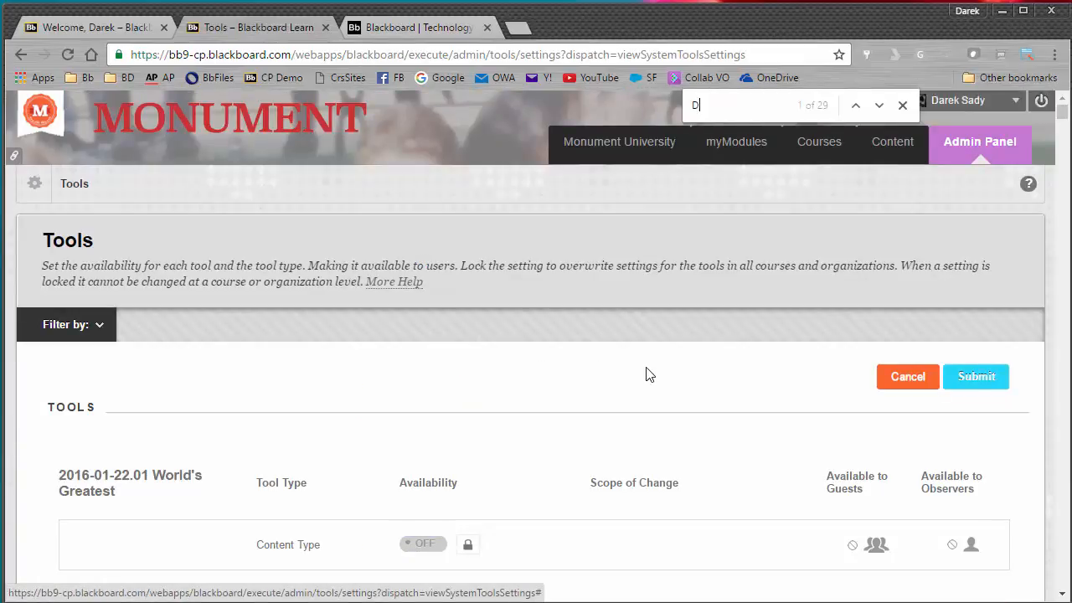
pyautogui.write('rop')
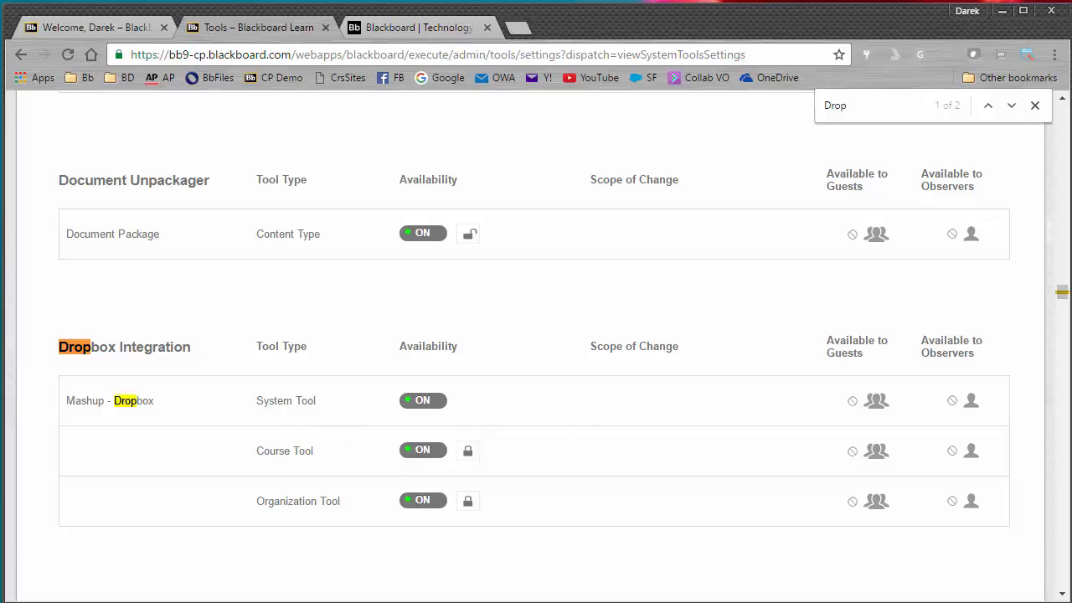
pyautogui.click(1035, 105)
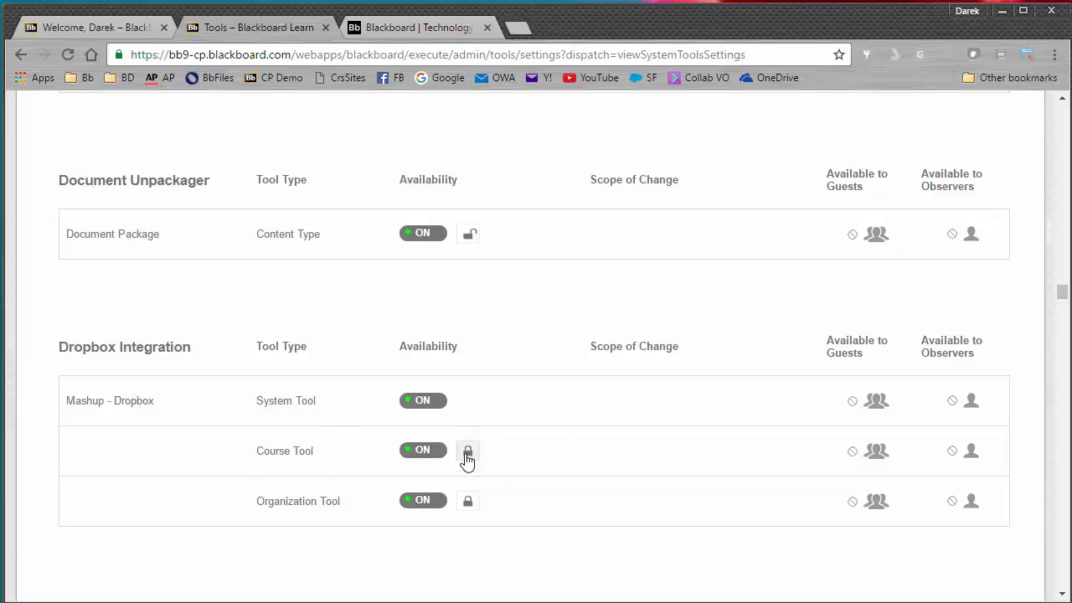
# Unlock the Mashup - Dropbox Course Tool setting for new and existing courses, and lock it again.
pyautogui.click(467, 450)
pyautogui.click(652, 456)
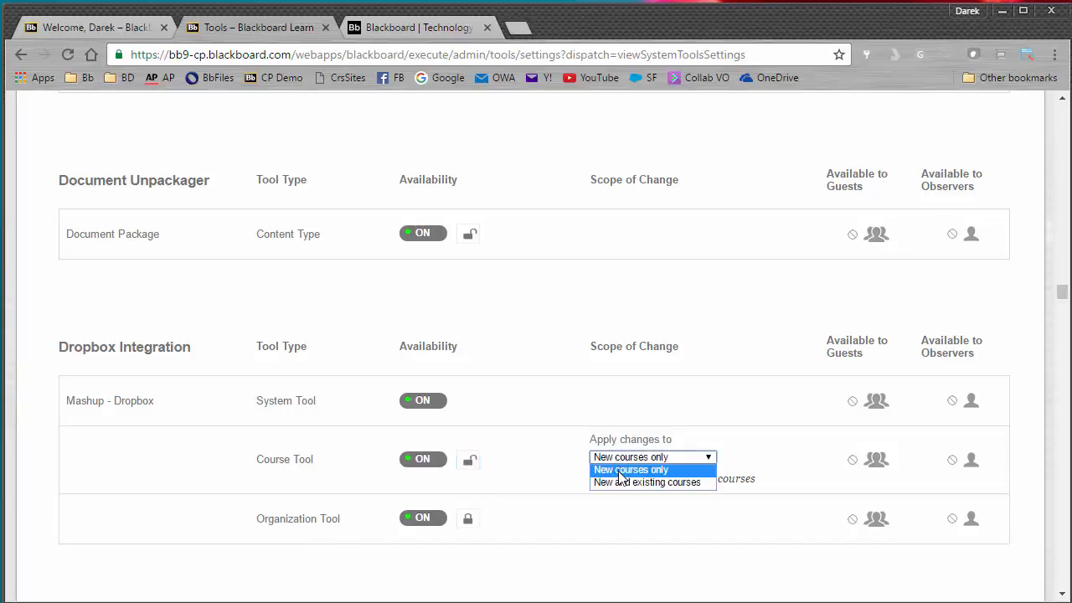
pyautogui.click(636, 481)
pyautogui.click(469, 461)
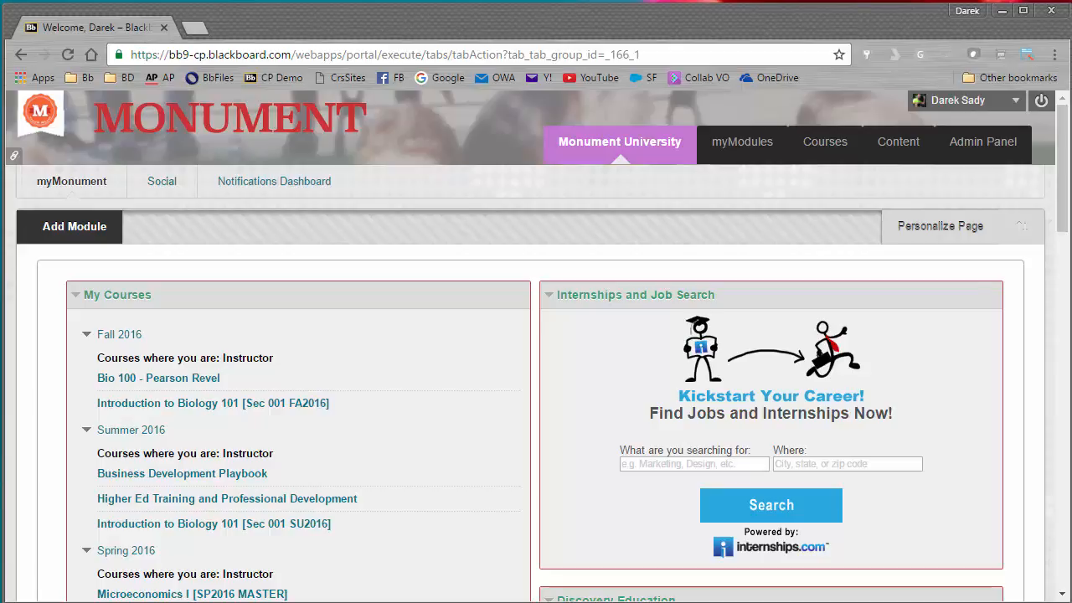
# Open the Introduction to Biology 101 [Sec 001 FA2016] course and its Chapter 2 - The Molecules of Life folder.
pyautogui.click(266, 408)
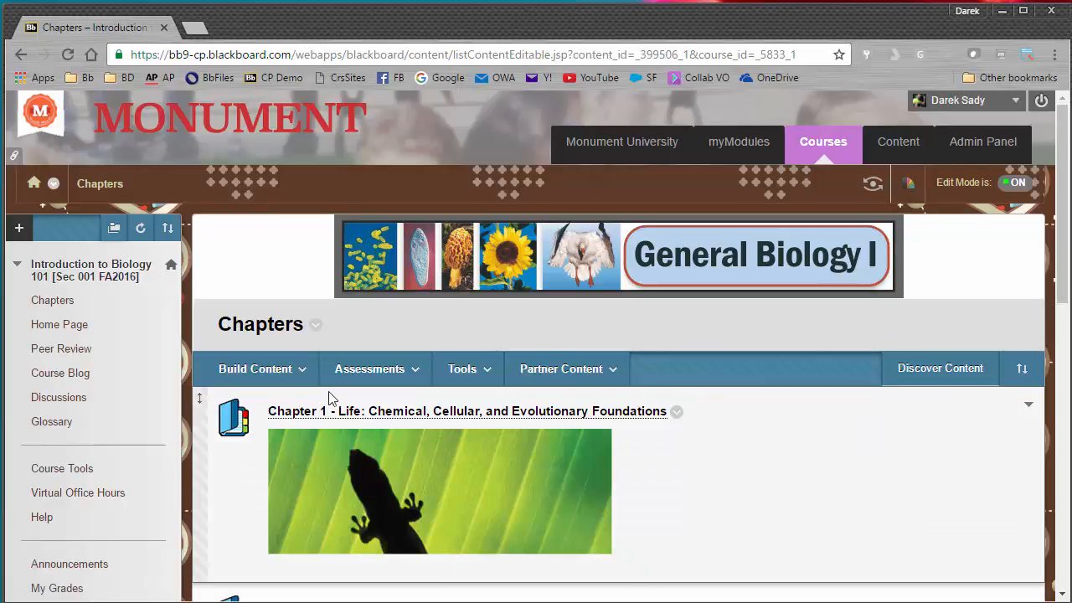
pyautogui.scroll(-4, 684, 463)
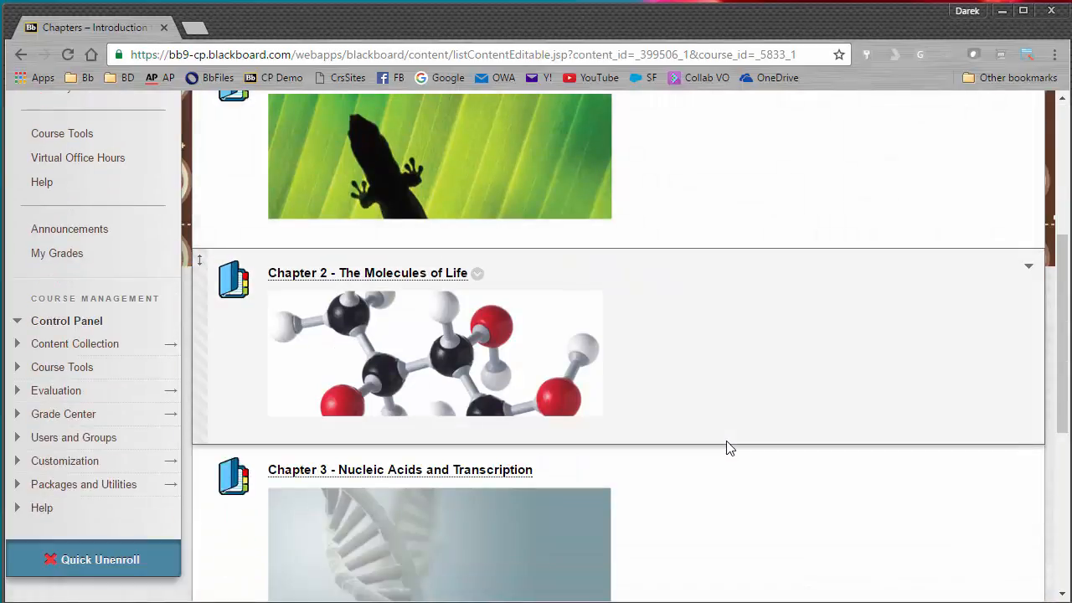
pyautogui.click(387, 282)
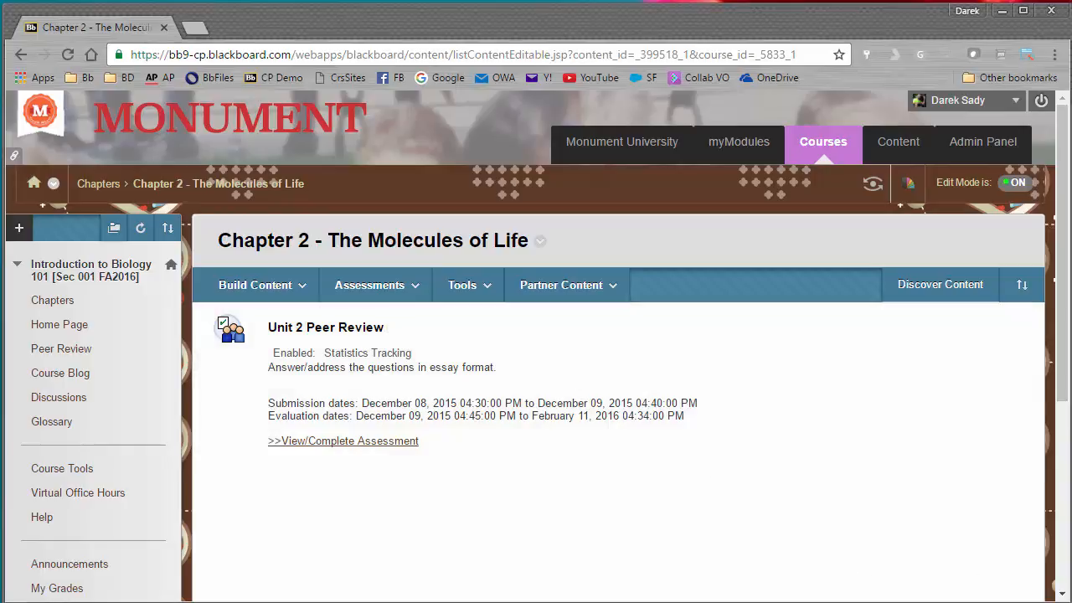
# Start a new content item in the Chapter 2 folder and name it "The Molecules of Life".
pyautogui.click(254, 285)
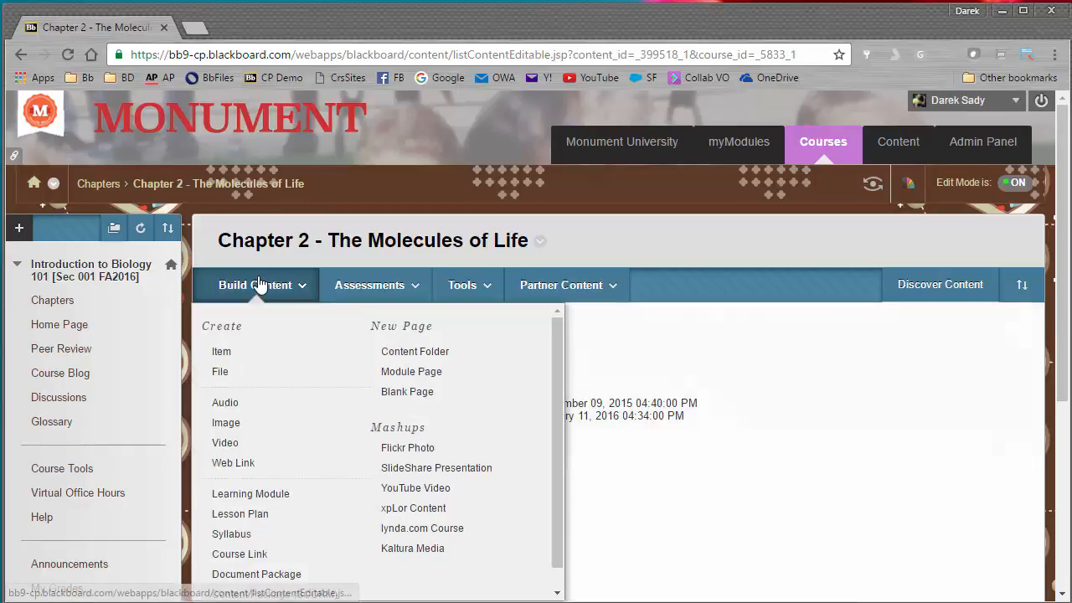
pyautogui.click(224, 353)
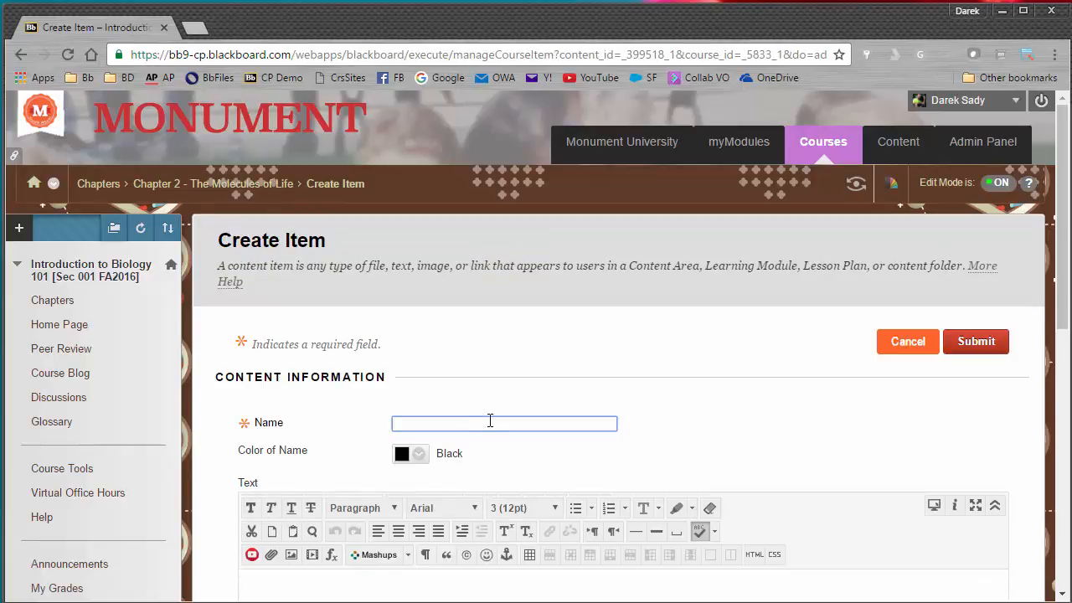
pyautogui.write('The Molecules of Life')
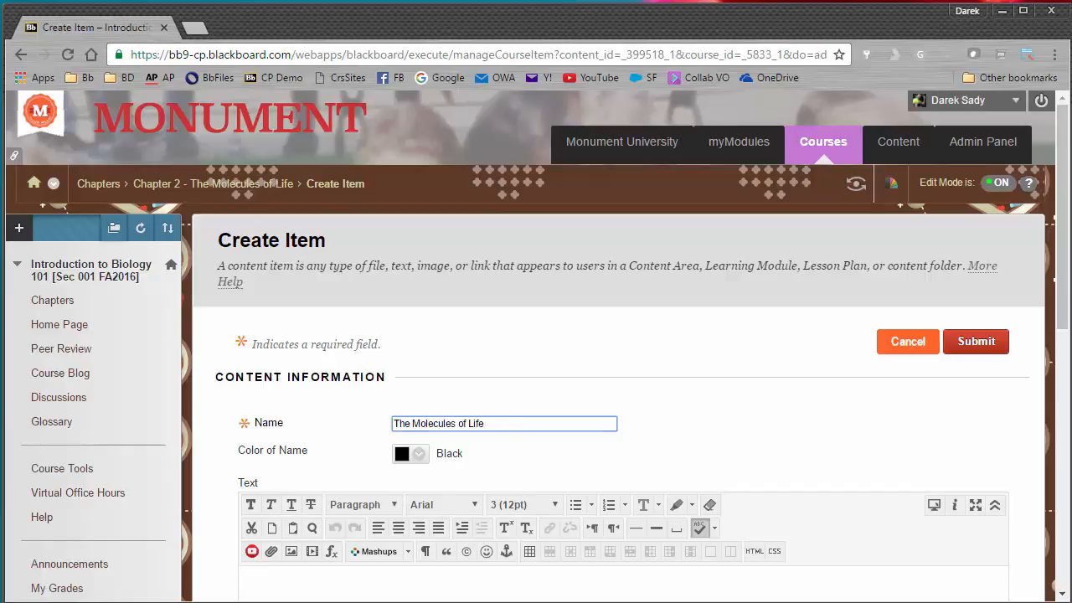
# Enter the item's paragraph on chemical transformations in cells, add the line "Please look at the following docs:" below it, and make the text editor taller.
pyautogui.click(321, 572)
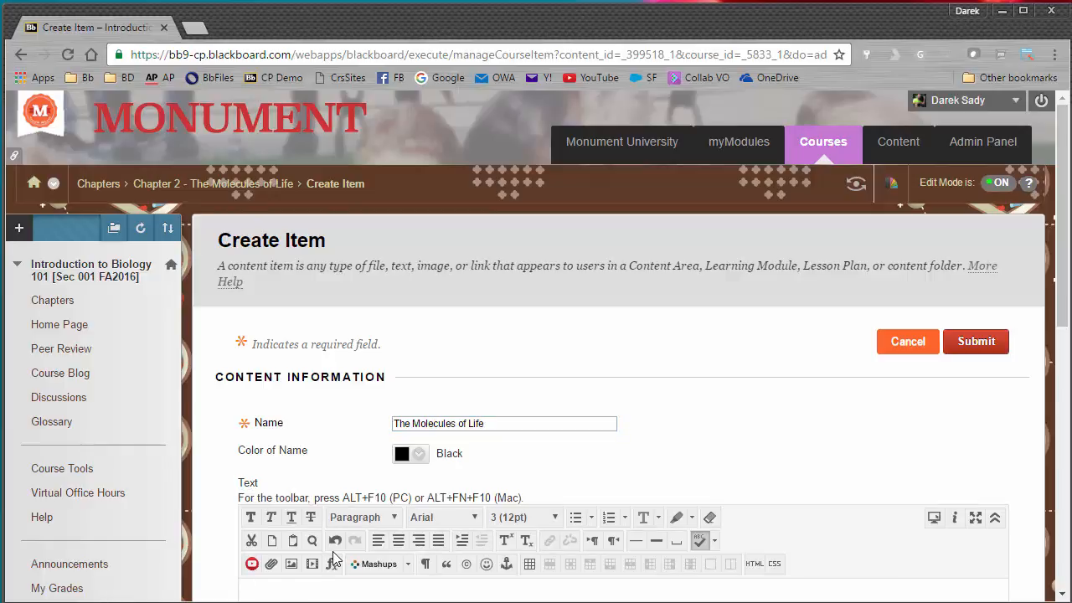
pyautogui.scroll(-2, 355, 546)
pyautogui.scroll(-2, 355, 546)
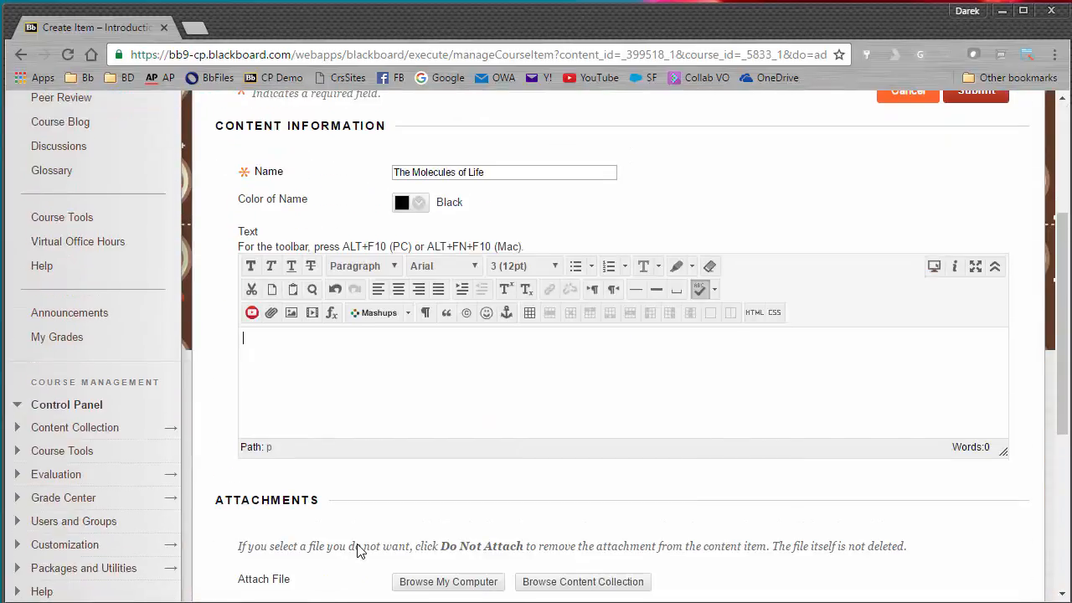
pyautogui.write('Among the many events that occur in the life of a cell are a multitude of specific chemical transformations, which provide the cell with usable energy and the molecules needed to form its structure and coordinate its activities. These biochemical reactions and other cellular processes are governed by basic principles of chemistry reviewed in Chapter 2. Here we briefly describe the functions of the main types of chemicals that compose cells. Throughout many later chapters we will focus on the interactions and transformations of these molecules.')
pyautogui.press('Return')
pyautogui.press('Return')
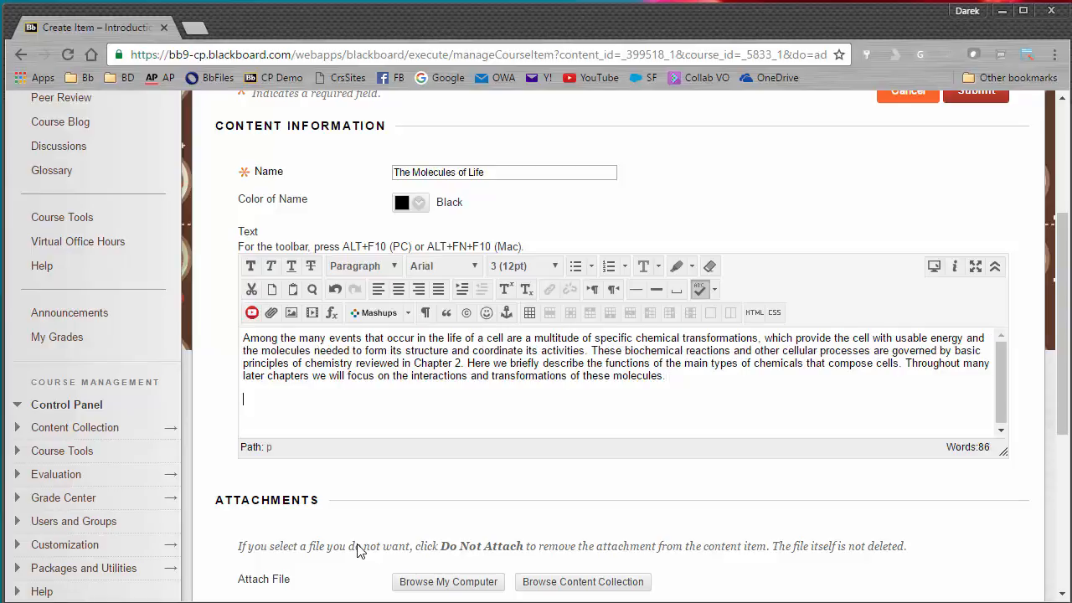
pyautogui.write('Please look at the fol')
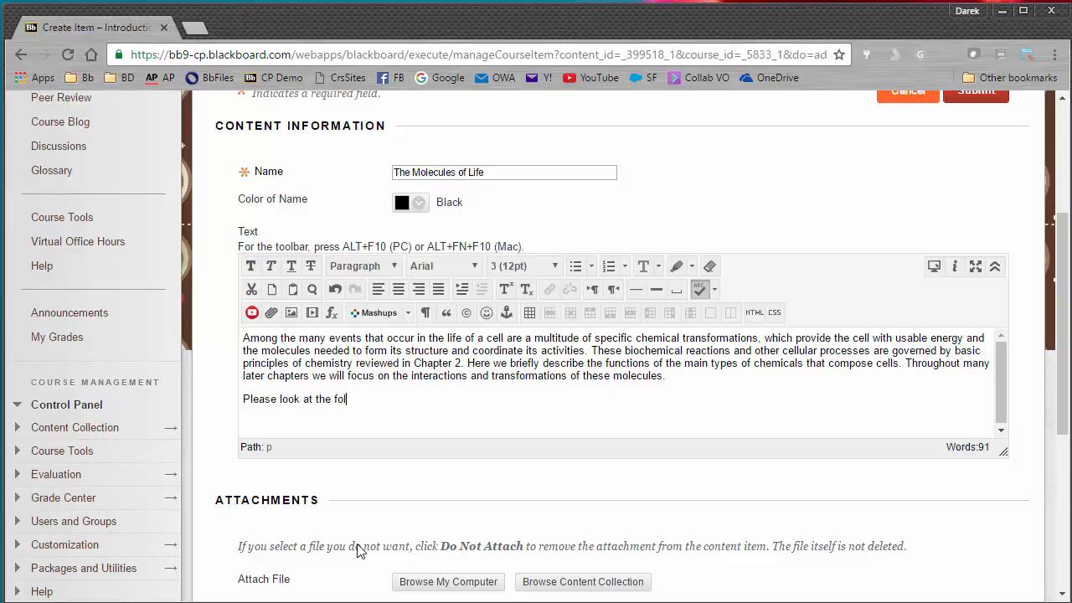
pyautogui.write('lowing docs:')
pyautogui.press('Return')
pyautogui.moveTo(1003, 452); pyautogui.dragTo(1002, 500)
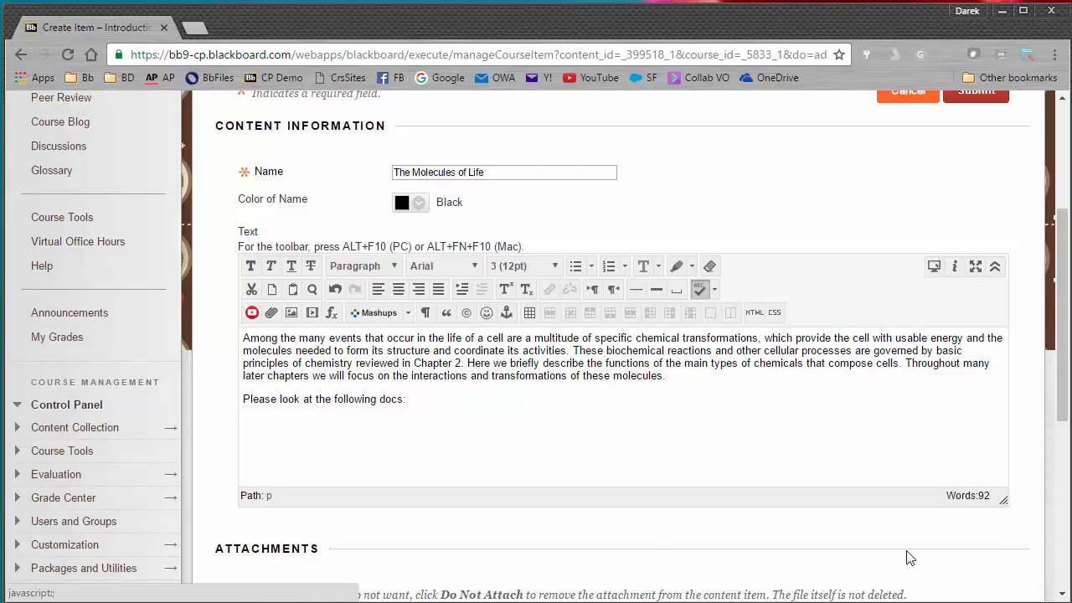
# Open the Dropbox mashup for the empty line below the text, and shrink and reposition its window over the page.
pyautogui.click(343, 426)
pyautogui.click(408, 314)
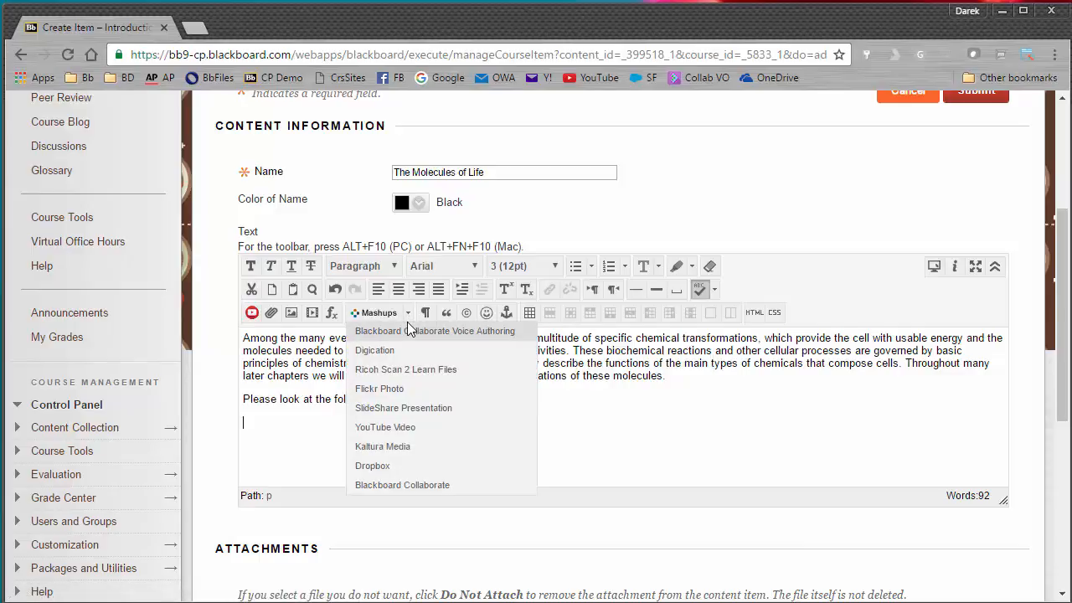
pyautogui.click(391, 467)
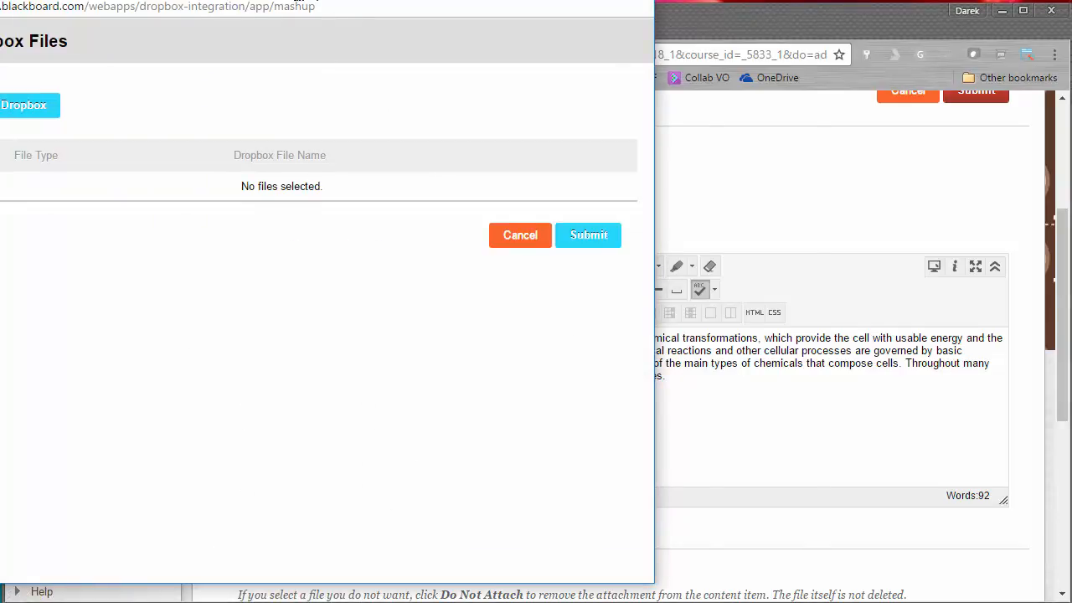
pyautogui.moveTo(299, 0); pyautogui.dragTo(498, 36)
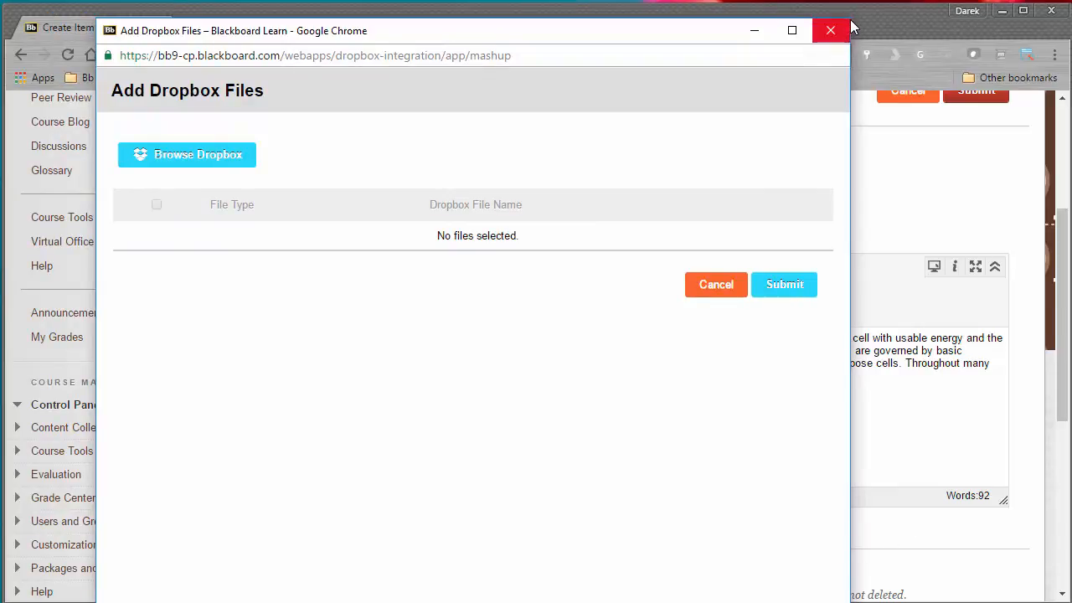
pyautogui.moveTo(850, 21); pyautogui.dragTo(706, 108)
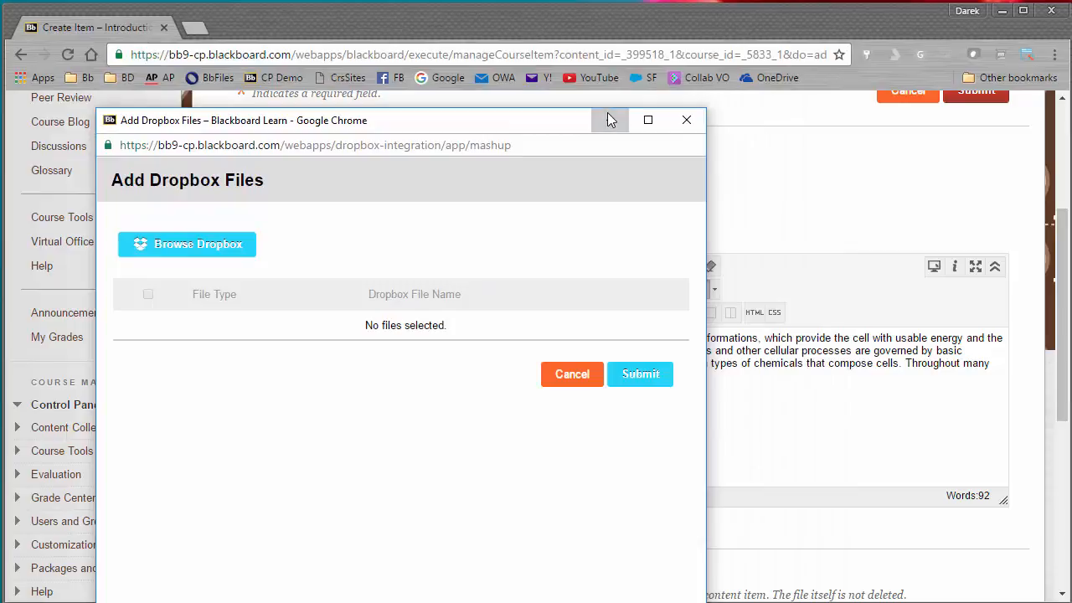
pyautogui.moveTo(486, 120); pyautogui.dragTo(589, 83)
# Browse Dropbox from the Add Dropbox Files window and sign in with the saved account credentials.
pyautogui.click(285, 208)
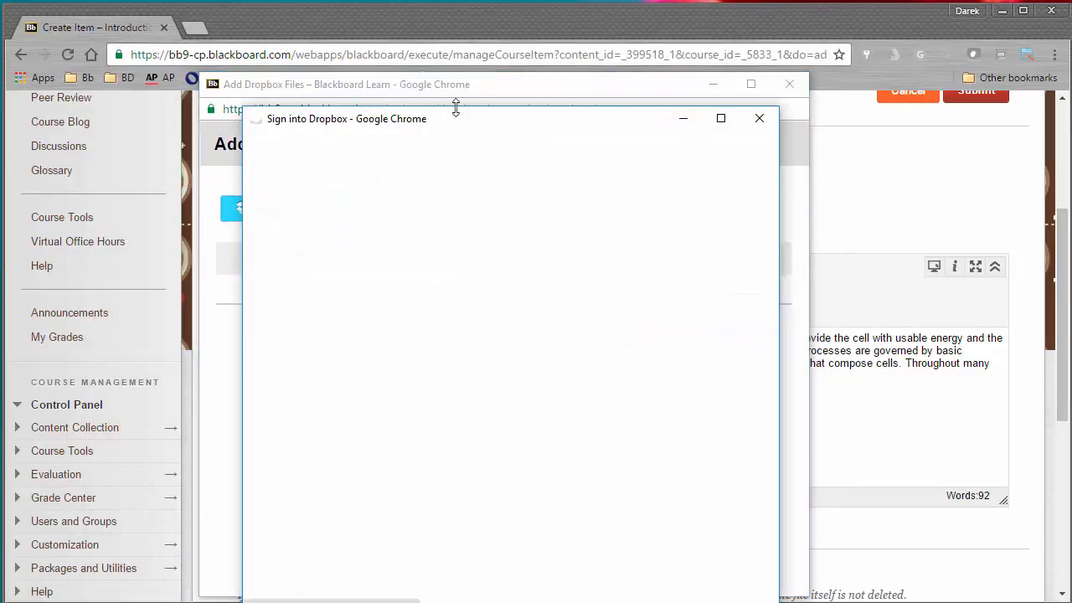
pyautogui.moveTo(471, 124); pyautogui.dragTo(486, 70)
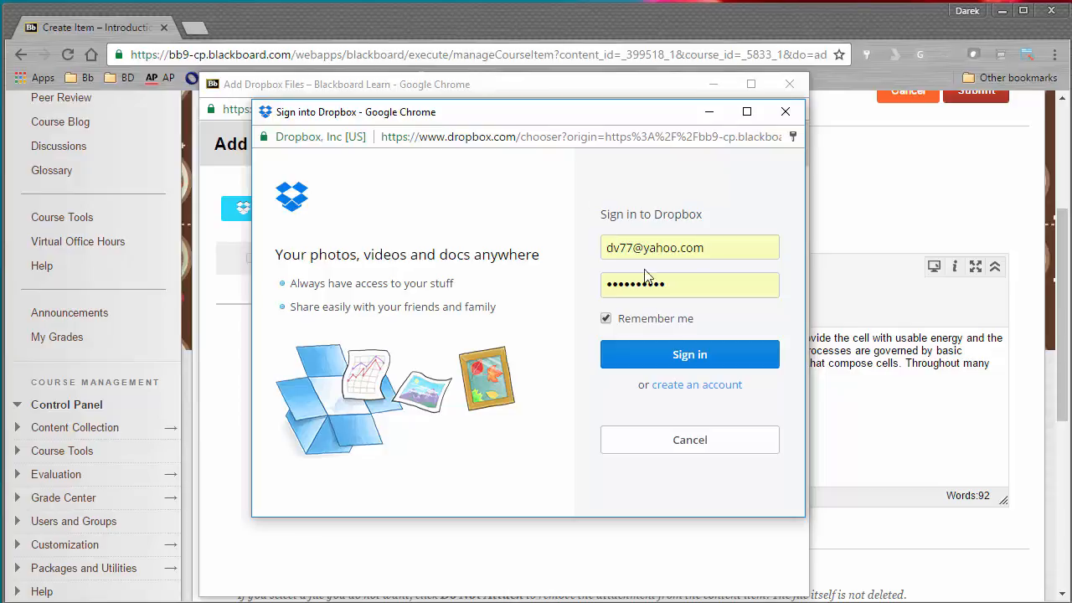
pyautogui.click(711, 358)
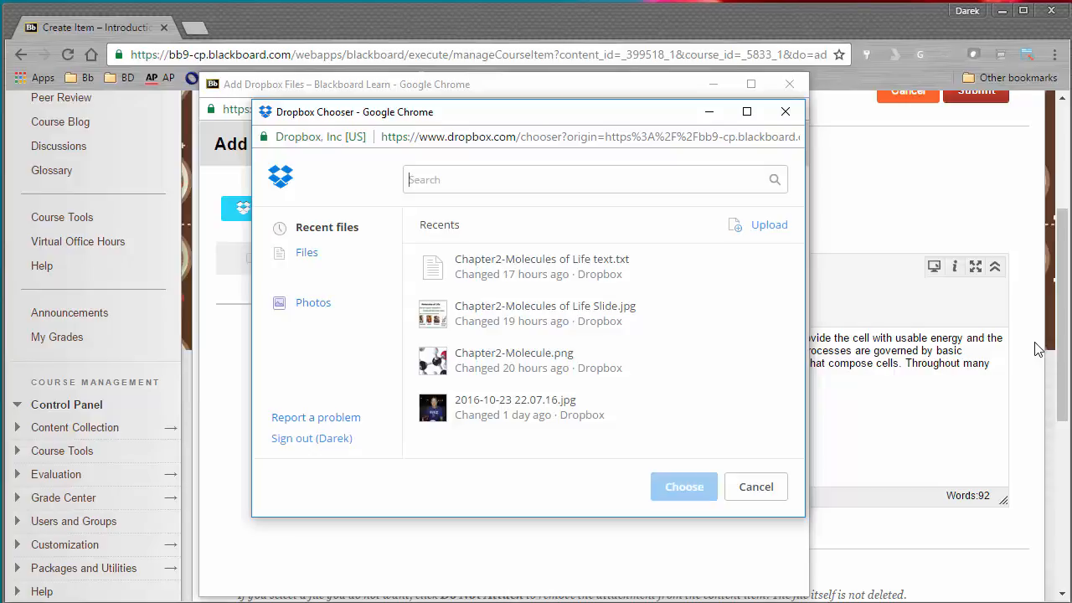
# Insert Chapter2-Molecules of Life Slide.jpg and Chapter2-The Molecules of Life-Study Guide.pdf from Dropbox's Blackboard > Introduction to Biology 101 [Sec 001 FA2016] folder into the text.
pyautogui.click(309, 255)
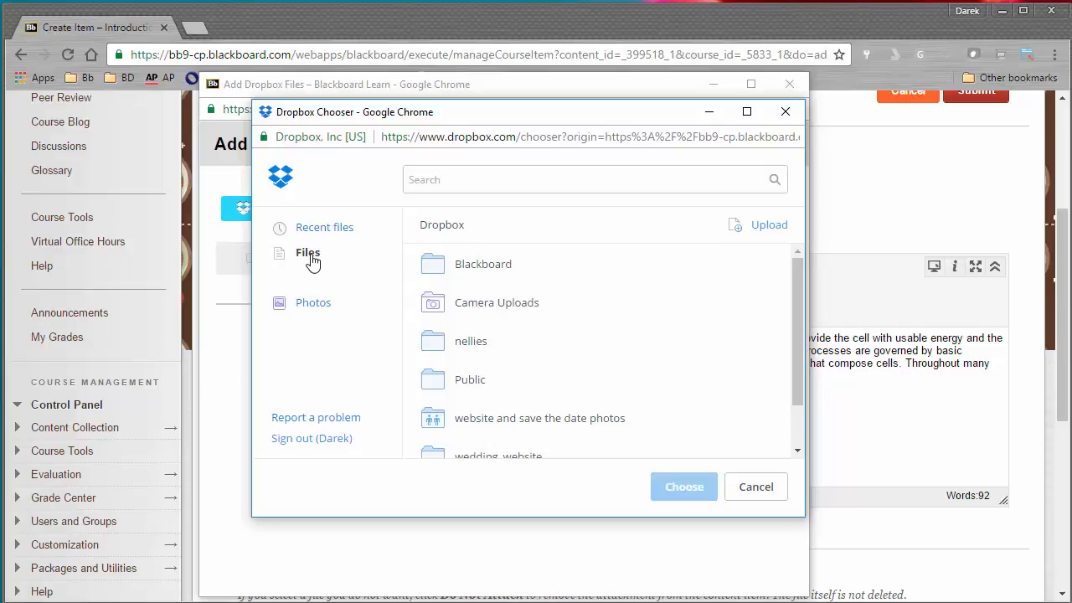
pyautogui.click(472, 270)
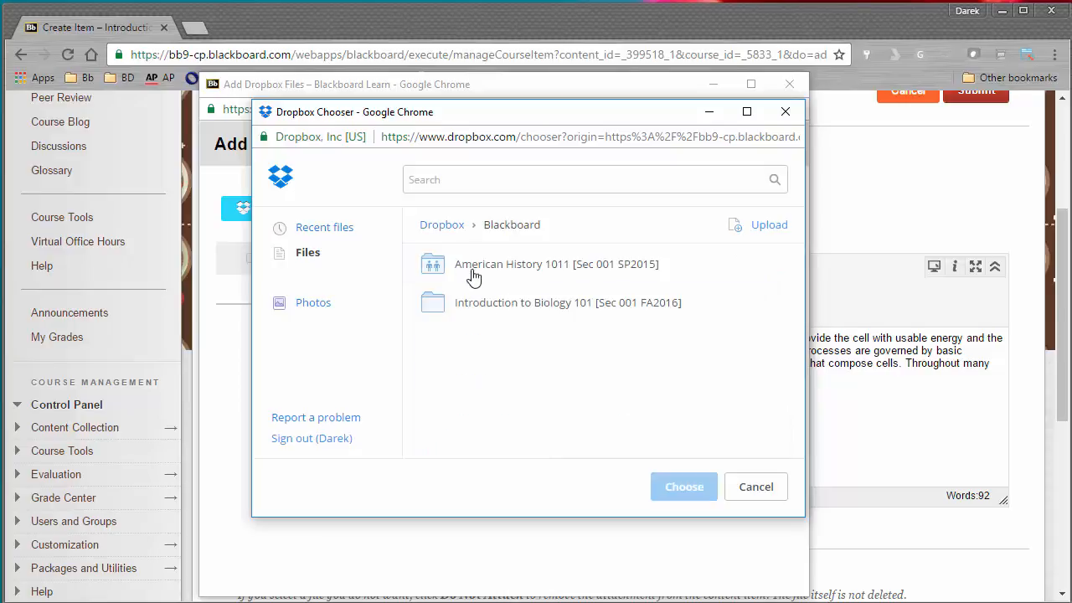
pyautogui.click(537, 311)
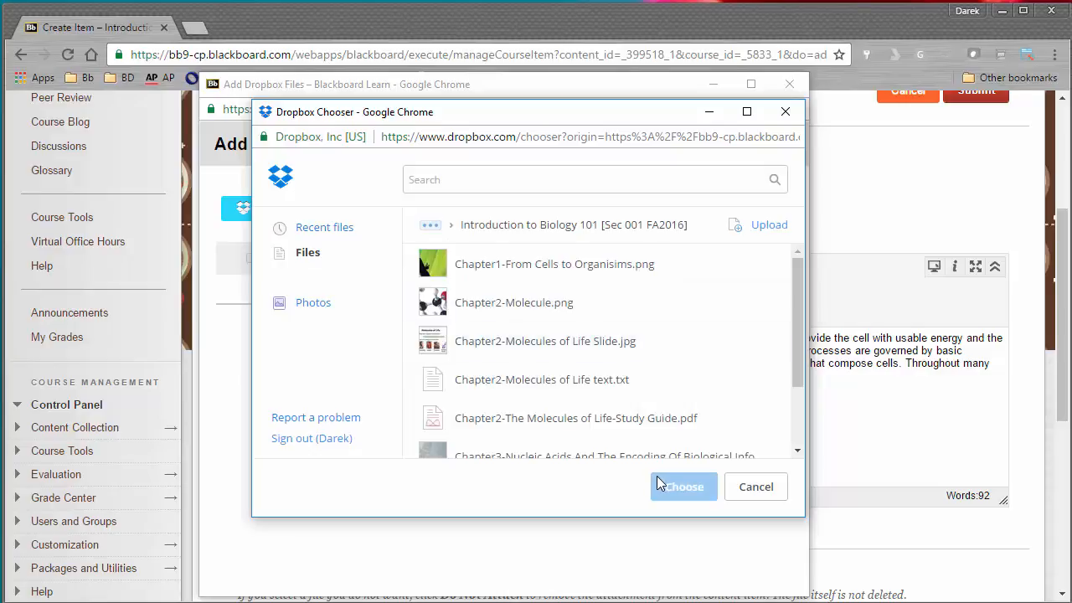
pyautogui.moveTo(794, 325); pyautogui.dragTo(798, 361)
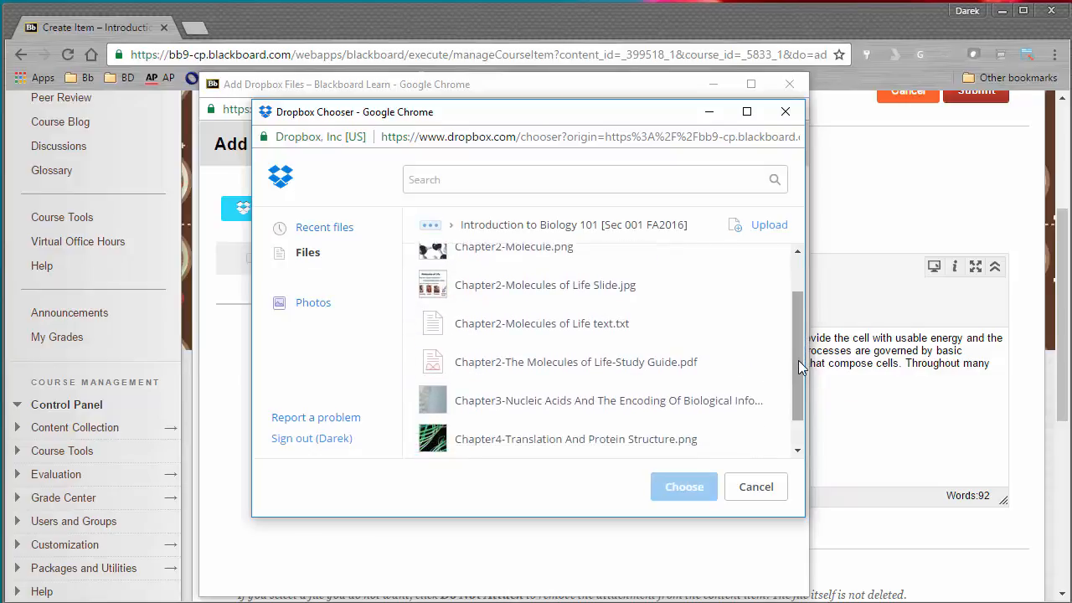
pyautogui.click(501, 288)
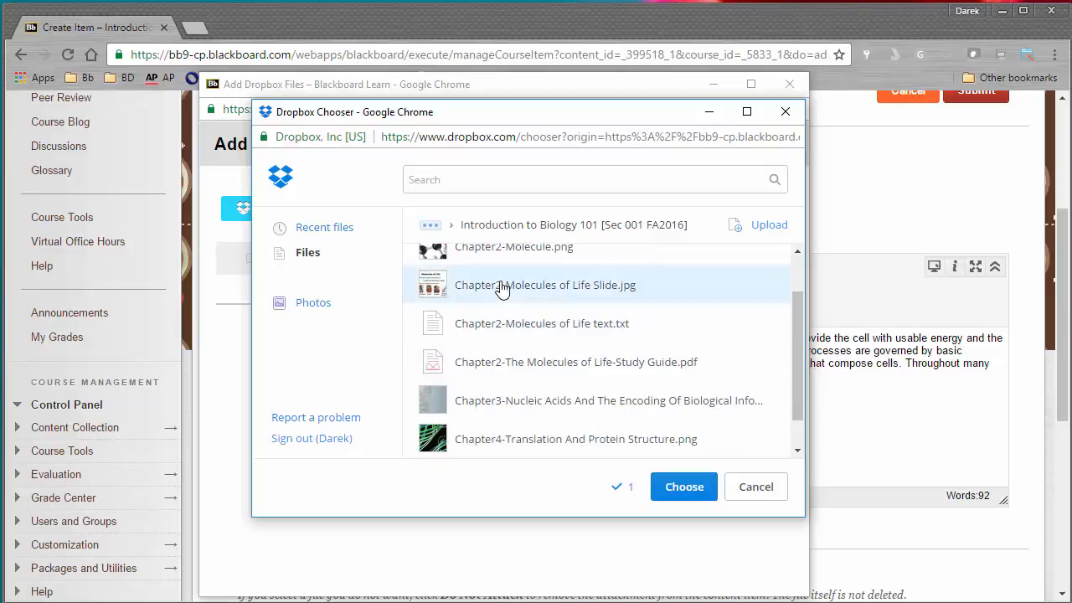
pyautogui.click(573, 364)
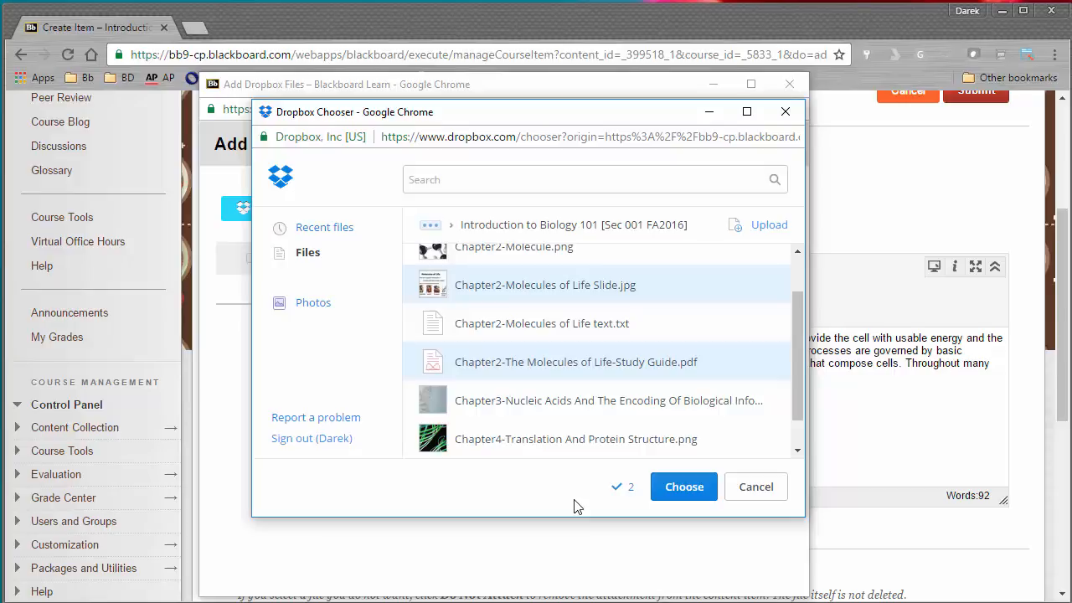
pyautogui.click(683, 489)
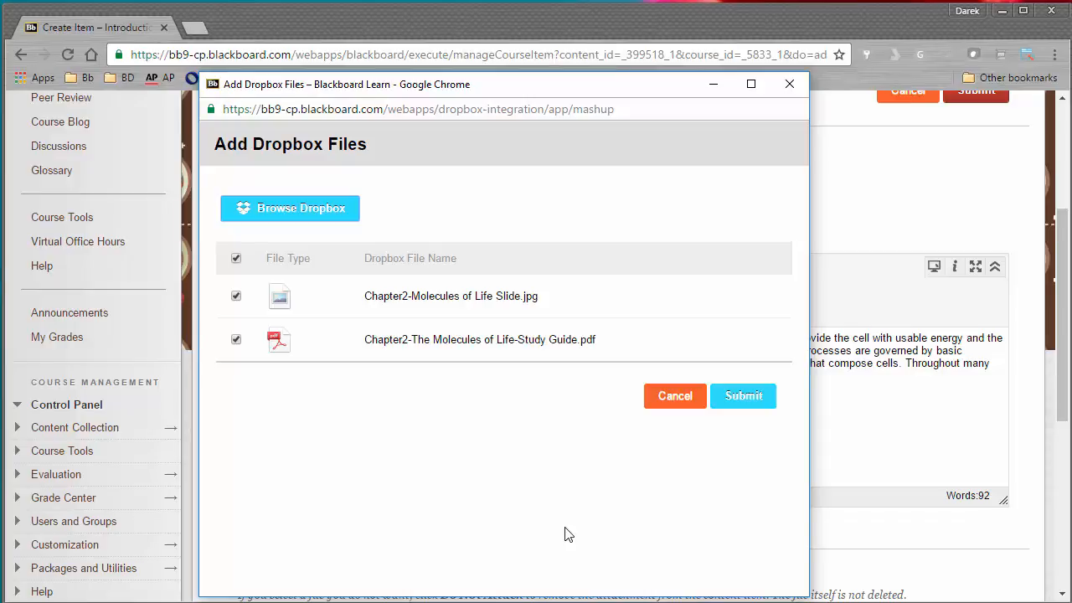
pyautogui.click(753, 397)
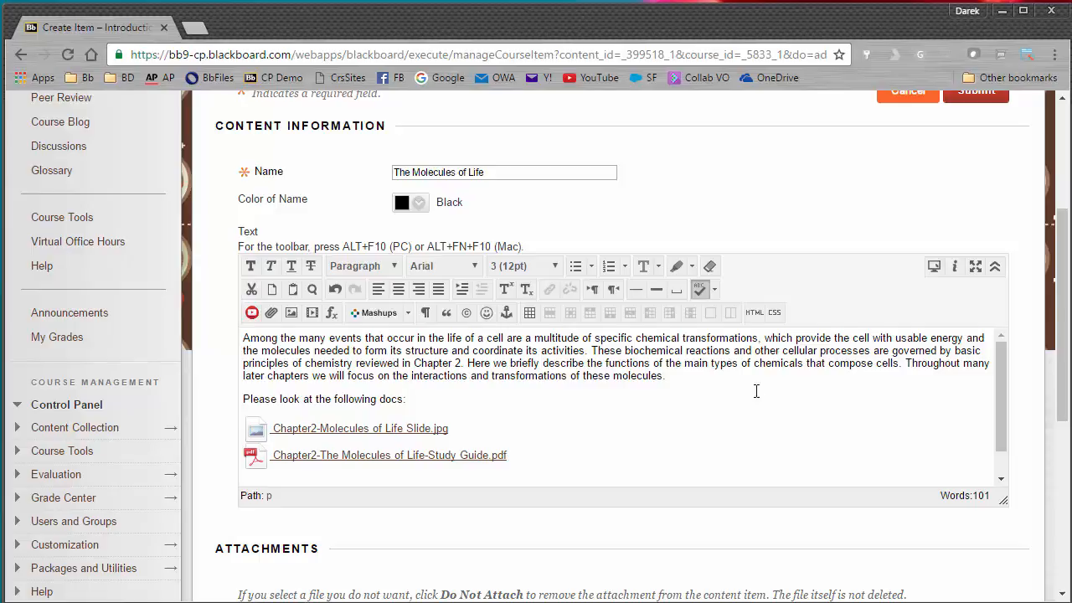
# Submit the new item and move The Molecules of Life above Unit 2 Peer Review in the Chapter 2 folder.
pyautogui.scroll(-5, 880, 478)
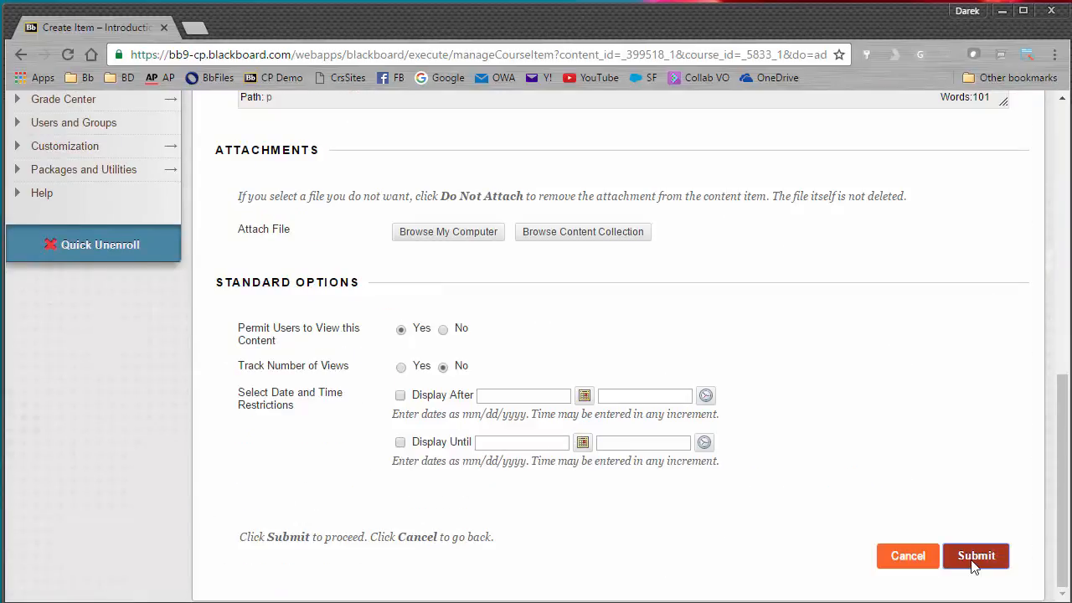
pyautogui.click(967, 561)
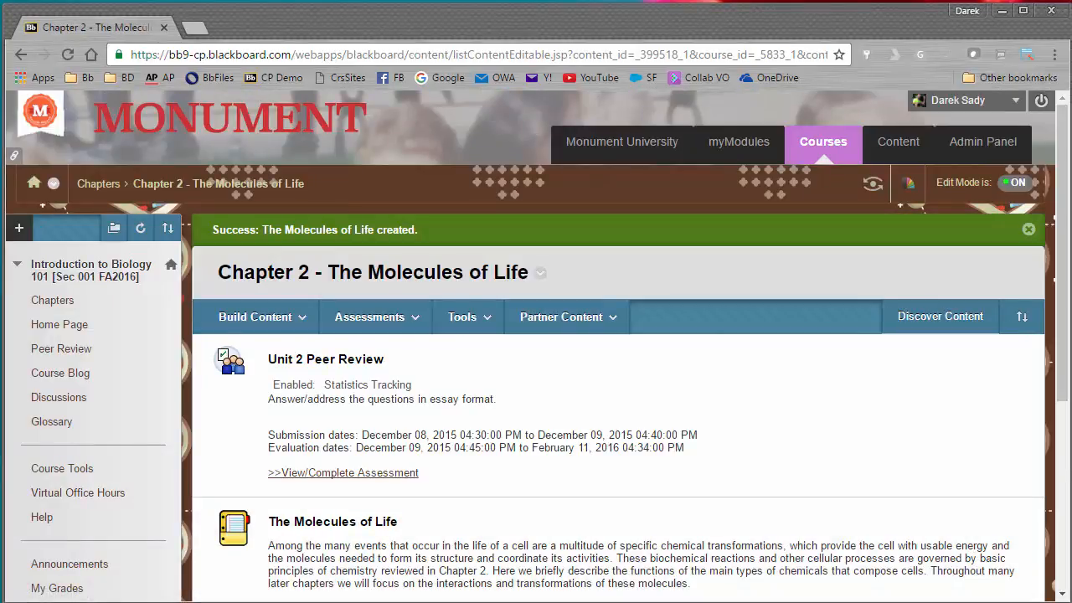
pyautogui.scroll(-1, 848, 356)
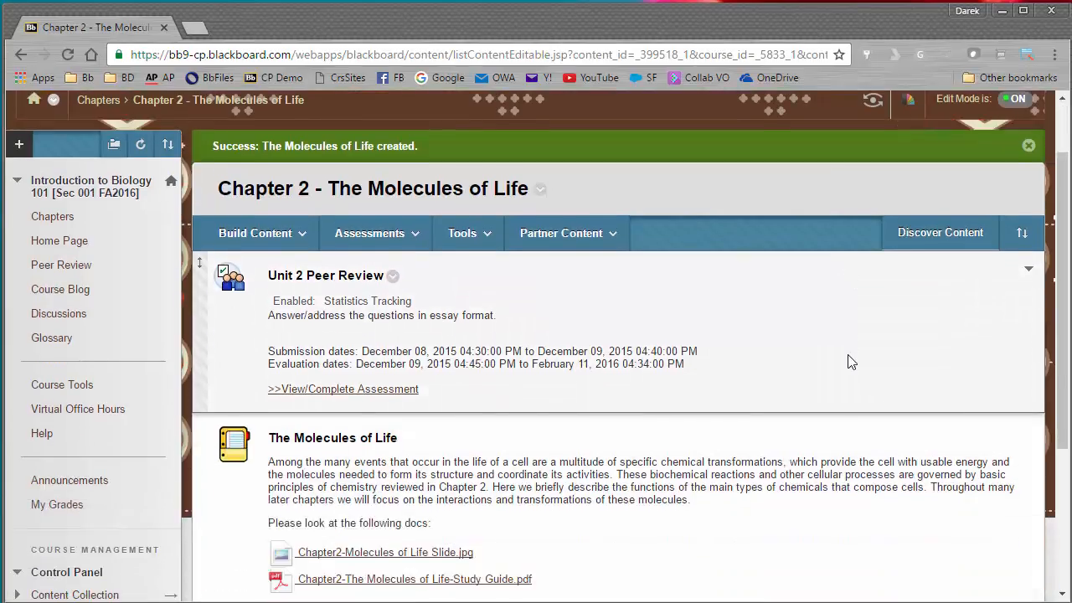
pyautogui.scroll(-2, 849, 360)
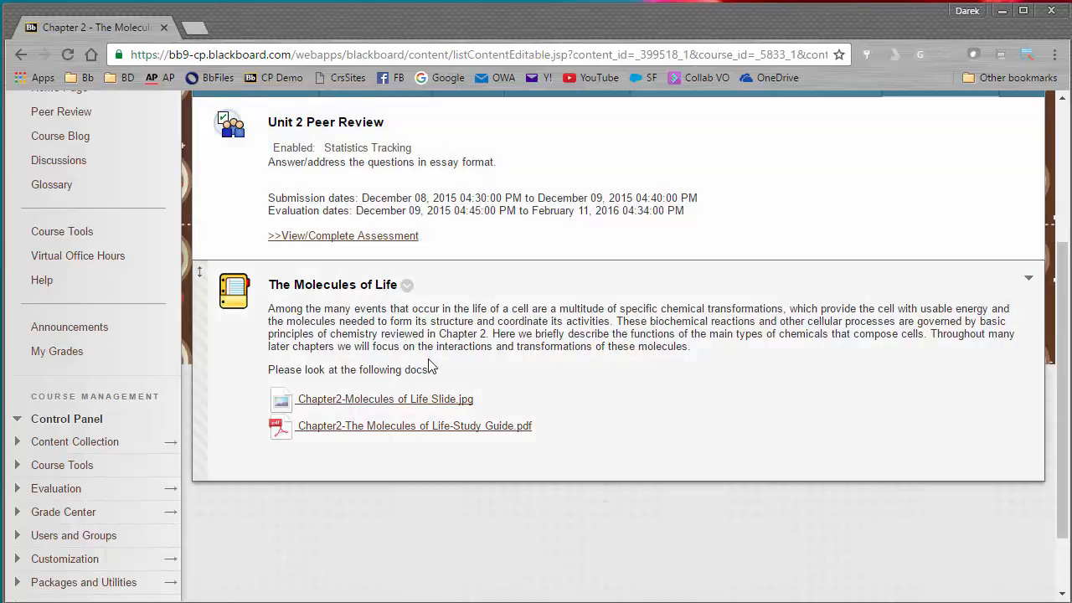
pyautogui.scroll(1, 402, 394)
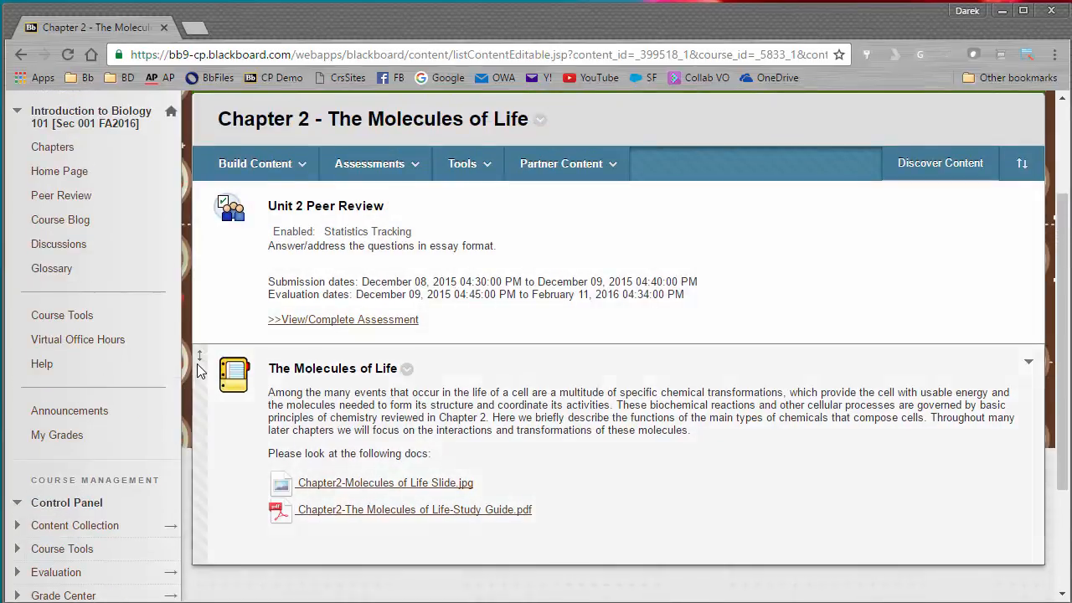
pyautogui.moveTo(198, 358); pyautogui.dragTo(215, 215)
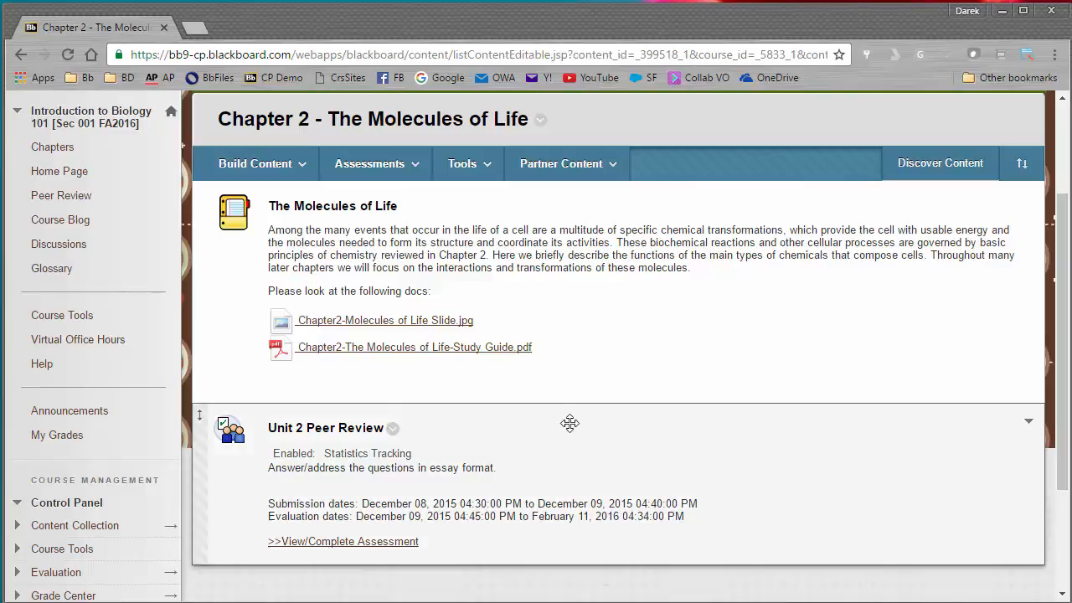
# View the linked Chapter2-Molecules of Life Slide.jpg in Dropbox and close it again.
pyautogui.click(381, 325)
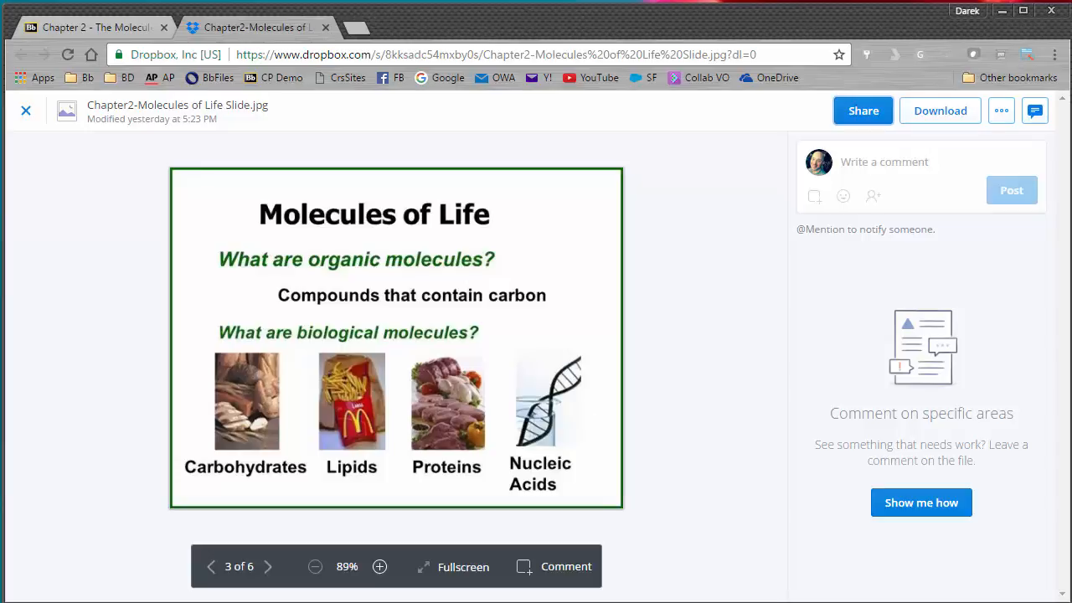
pyautogui.click(325, 28)
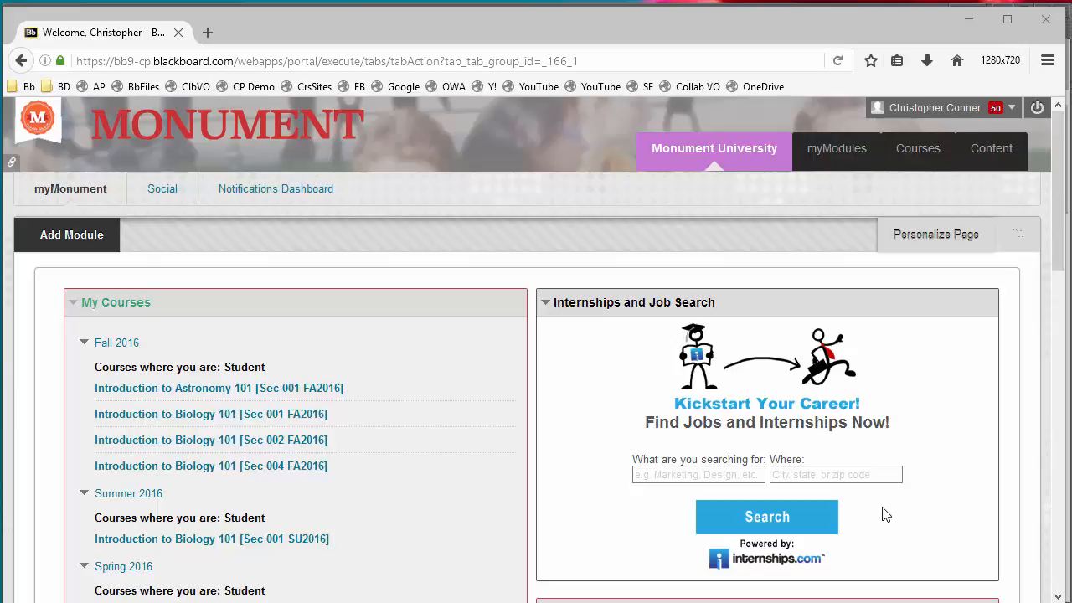
# Open Assignment 1 - The Cell [Written] from Chapter 1 of Introduction to Biology 101 [Sec 001 FA2016] and review its submission page.
pyautogui.click(222, 419)
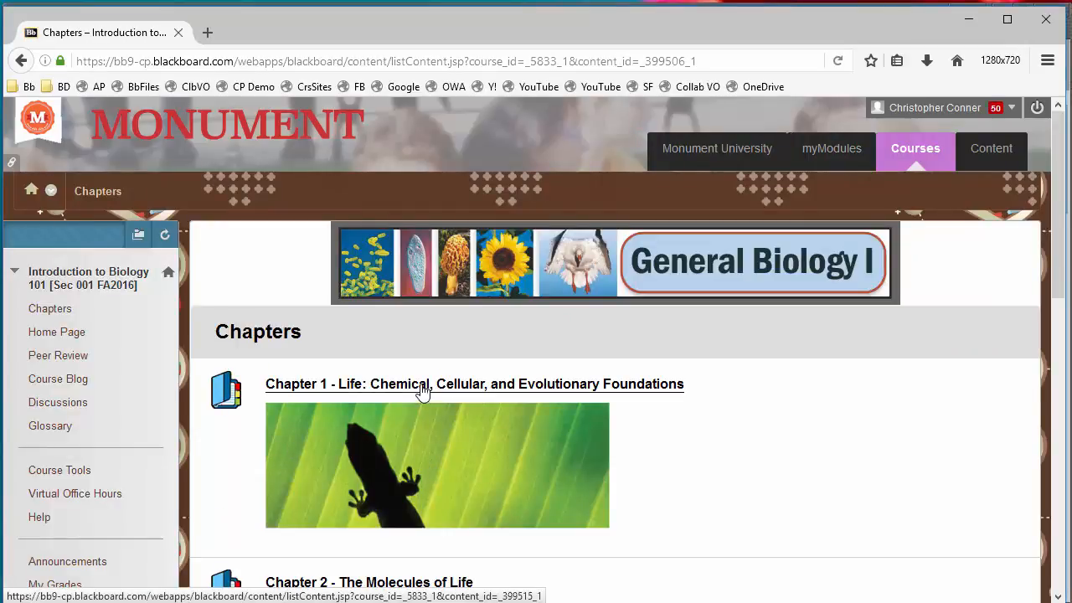
pyautogui.click(423, 387)
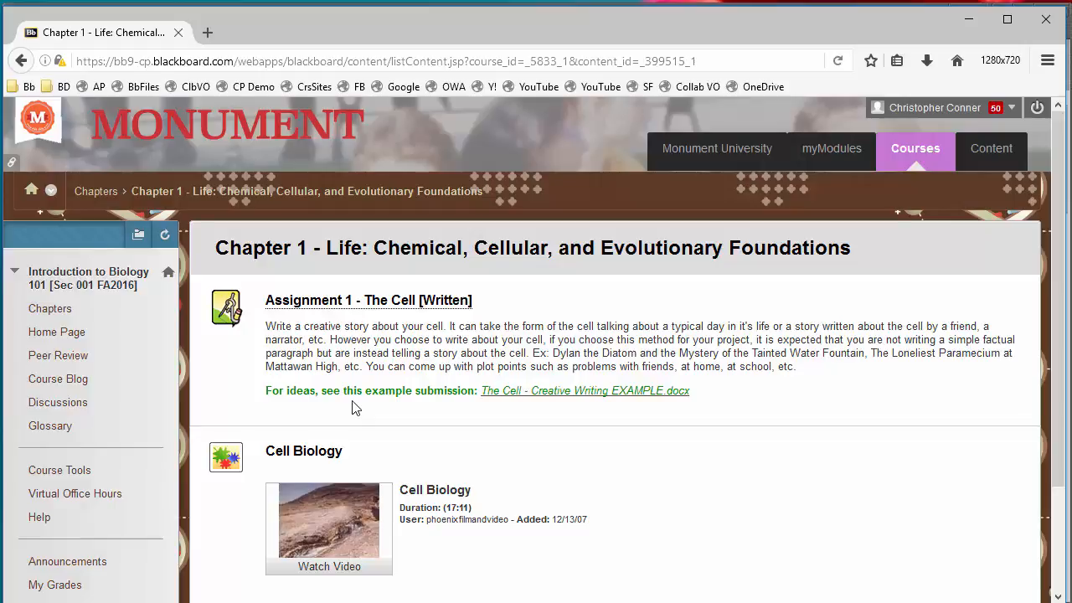
pyautogui.click(389, 308)
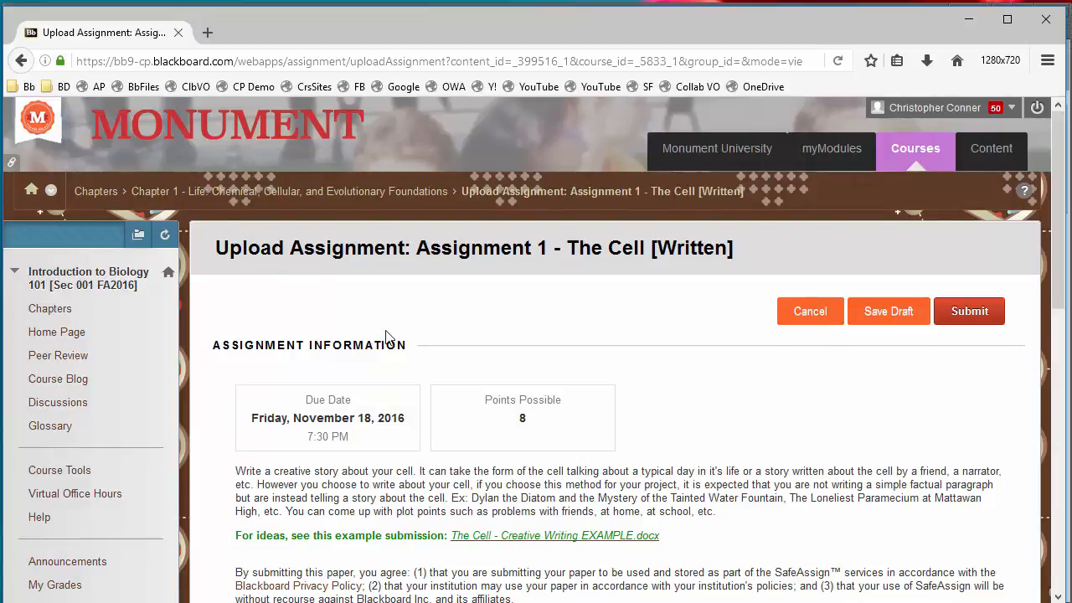
pyautogui.scroll(-3, 394, 326)
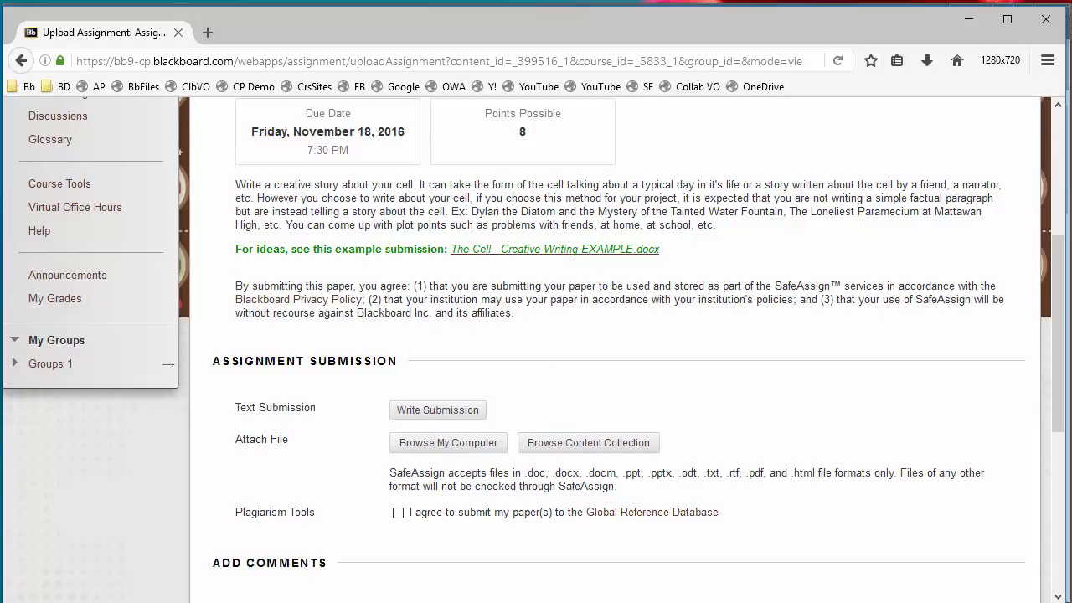
pyautogui.scroll(2, 616, 351)
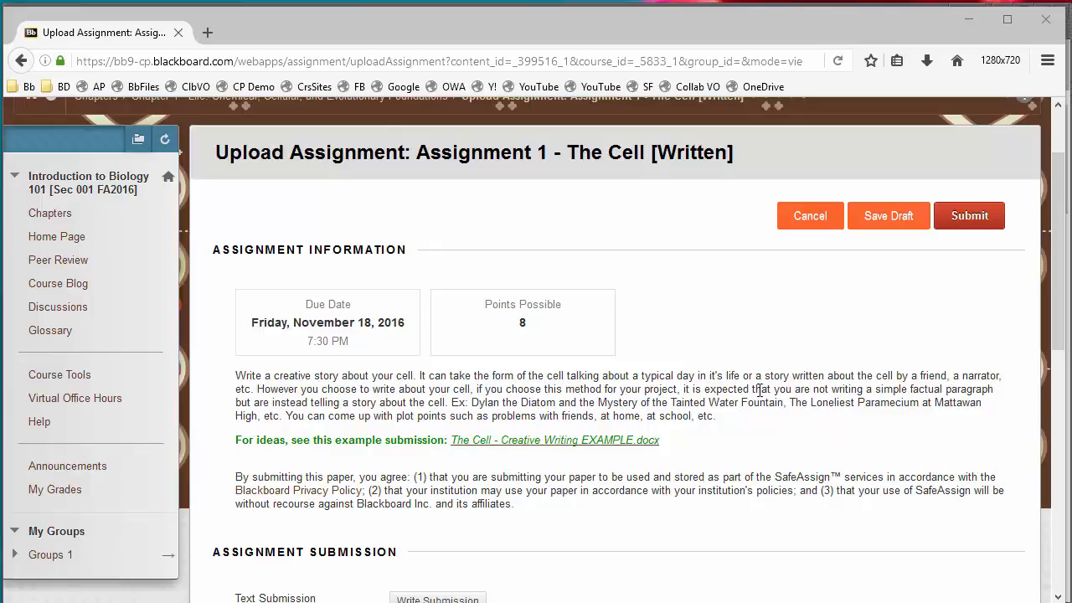
pyautogui.scroll(-2, 757, 388)
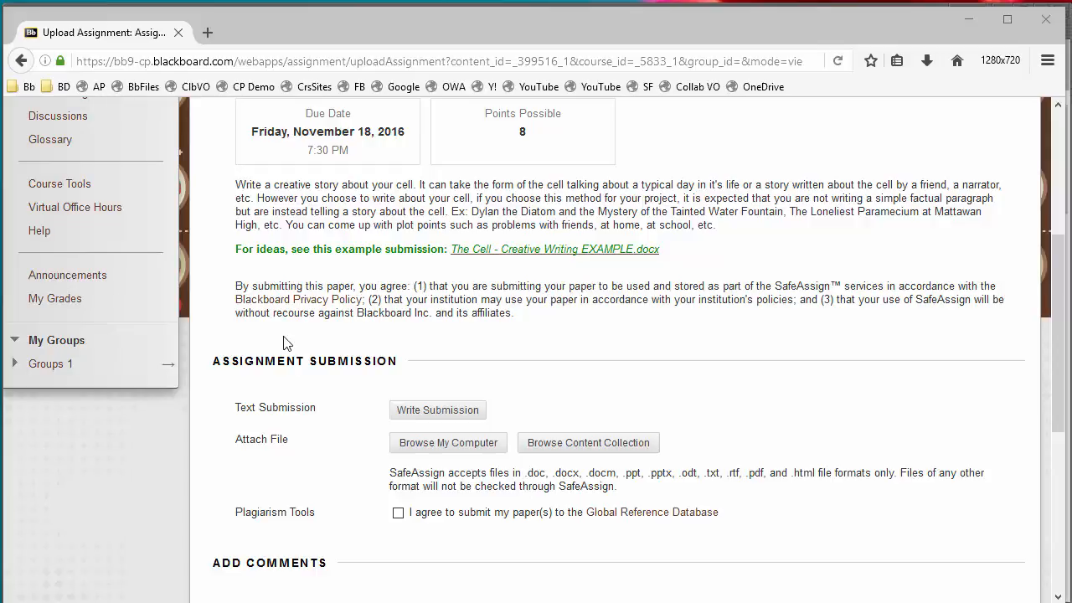
# Start a written text submission for the assignment with the text "Please see my homework:".
pyautogui.click(395, 411)
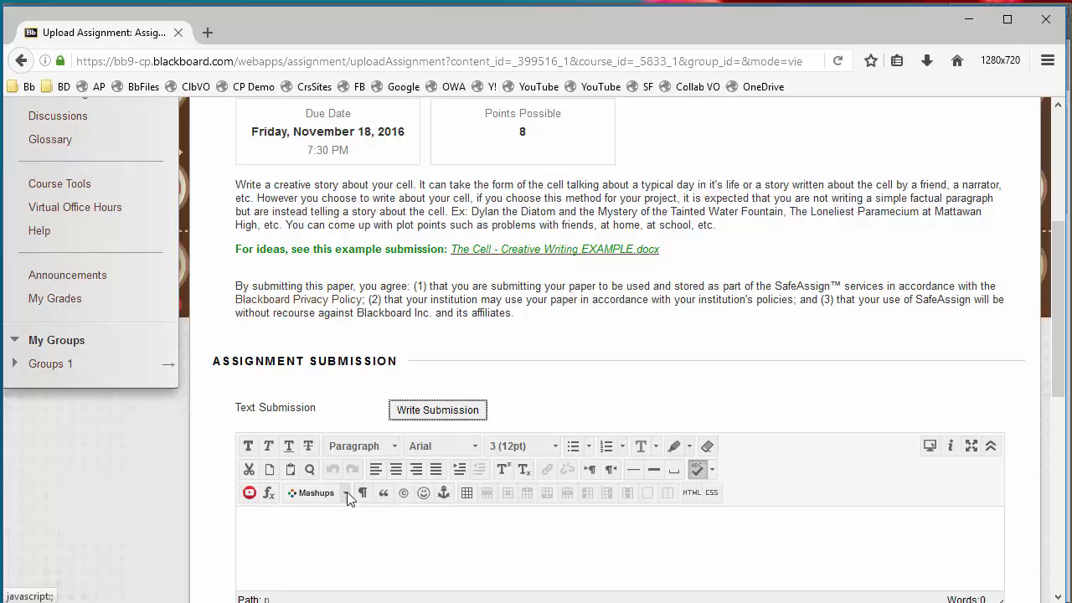
pyautogui.click(380, 520)
pyautogui.write('P')
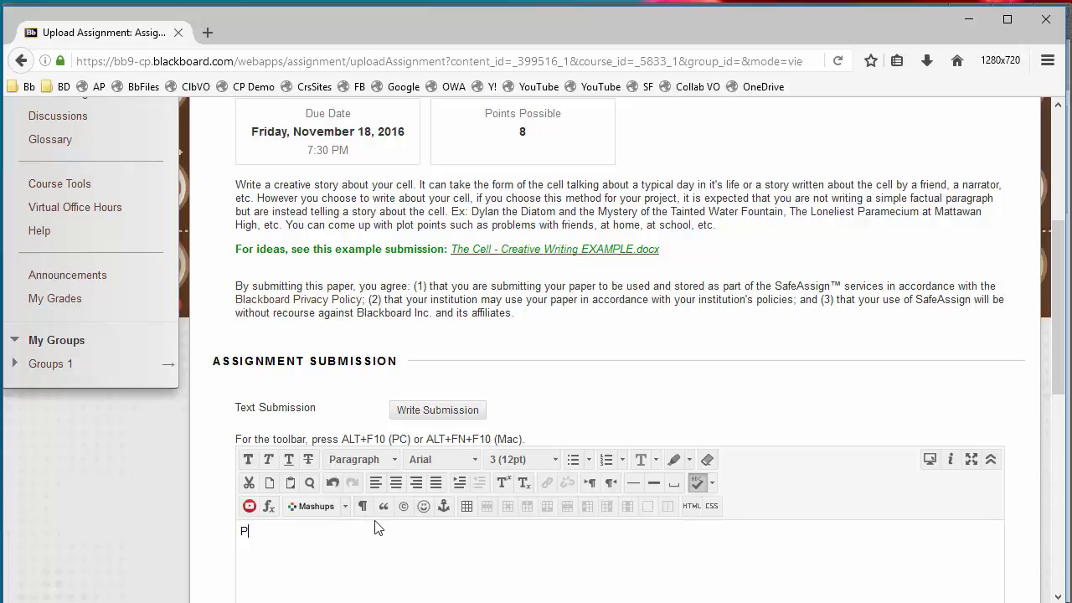
pyautogui.write('lease see my homework:')
# Open the Dropbox mashup for the submission text and shrink and move the Add Dropbox Files window so the text stays visible.
pyautogui.click(346, 506)
pyautogui.scroll(-2, 348, 512)
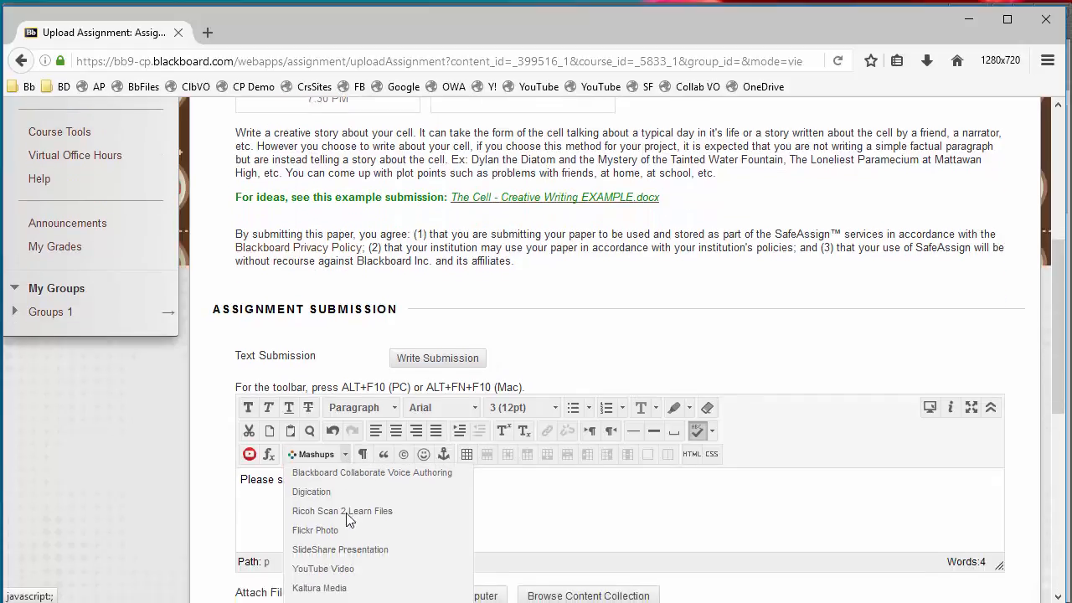
pyautogui.click(315, 566)
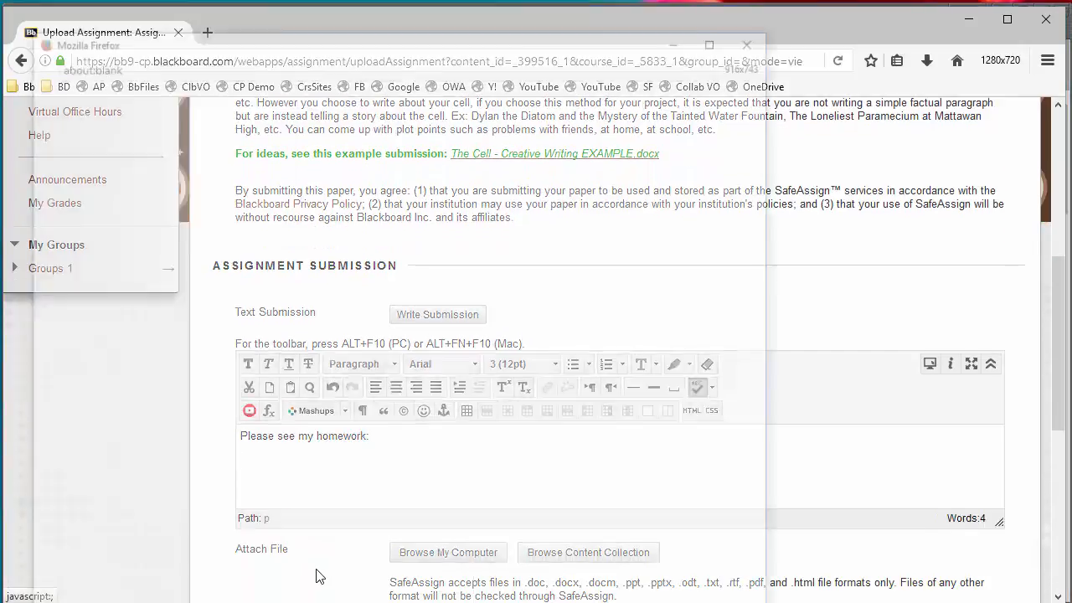
pyautogui.moveTo(458, 48); pyautogui.dragTo(529, 34)
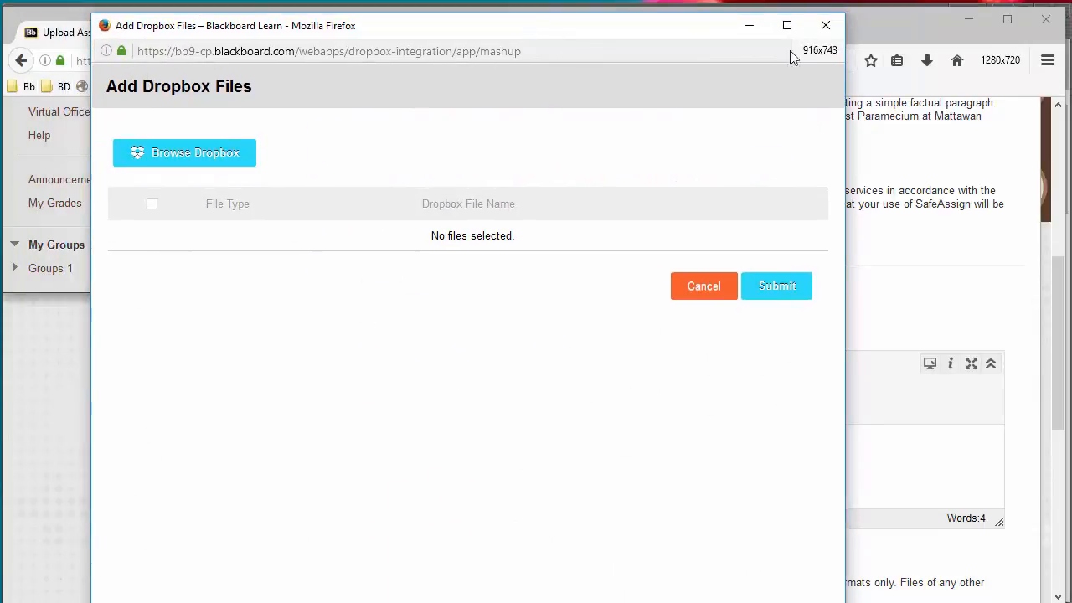
pyautogui.moveTo(848, 20); pyautogui.dragTo(714, 119)
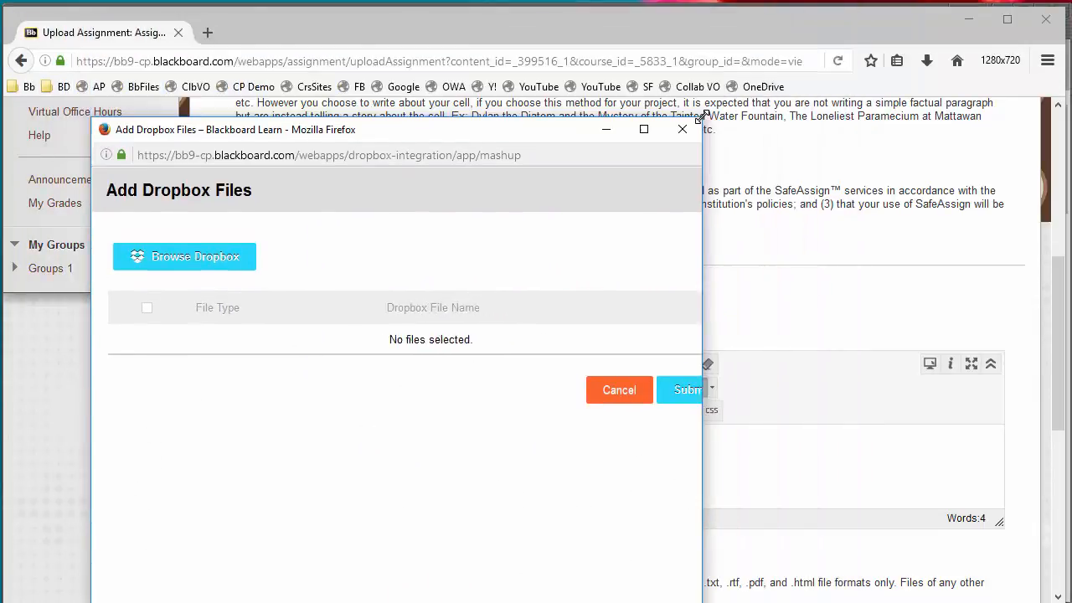
pyautogui.moveTo(536, 141); pyautogui.dragTo(832, 79)
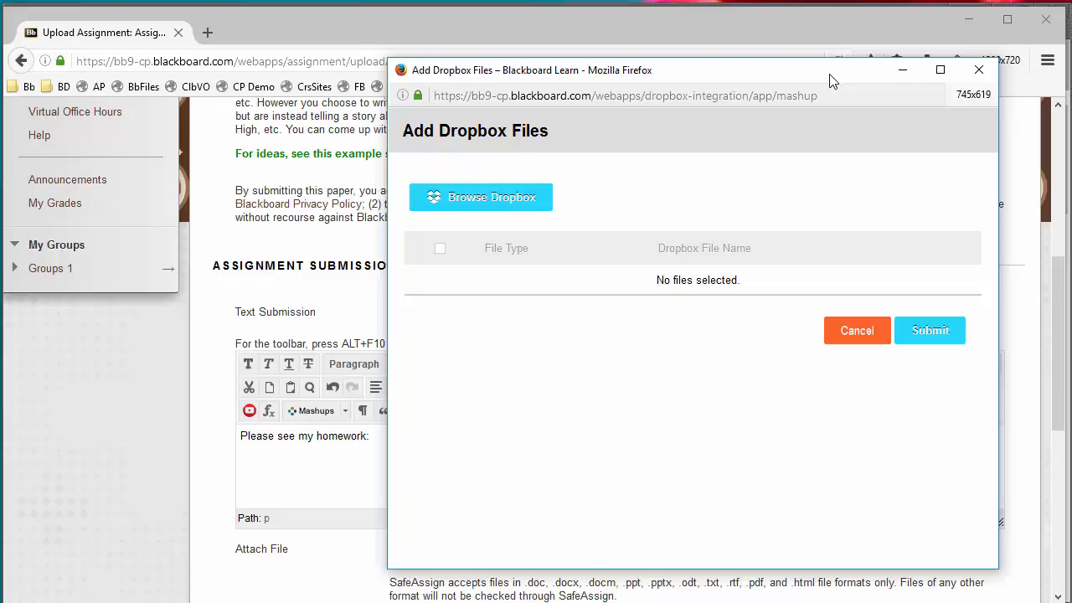
# Browse Dropbox and sign in by replacing the saved credentials with the student's e-mail and account password.
pyautogui.click(503, 197)
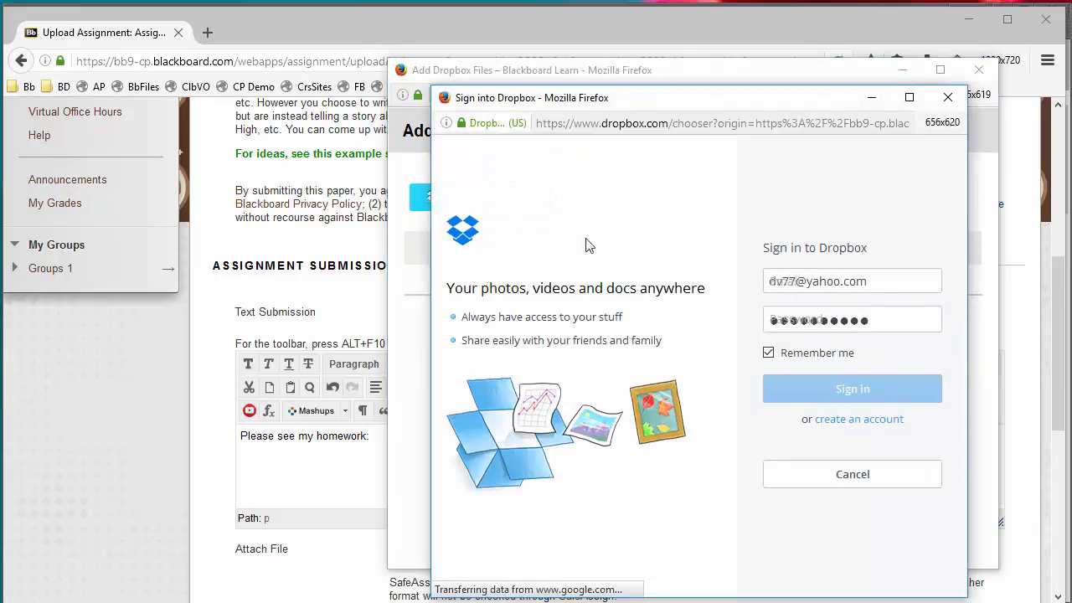
pyautogui.click(871, 277)
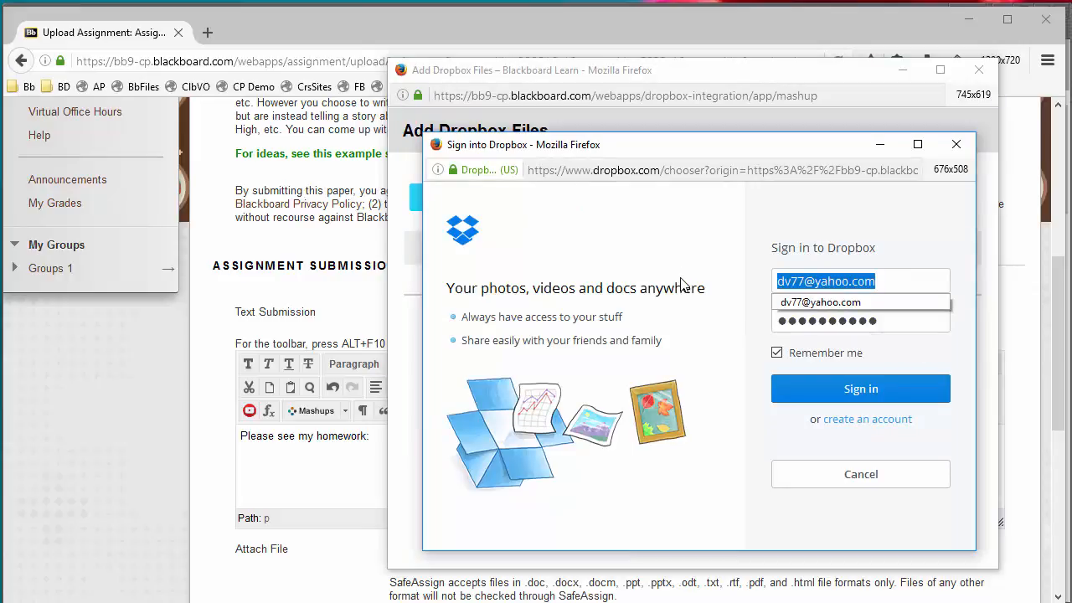
pyautogui.hotkey('ctrl', 'v')
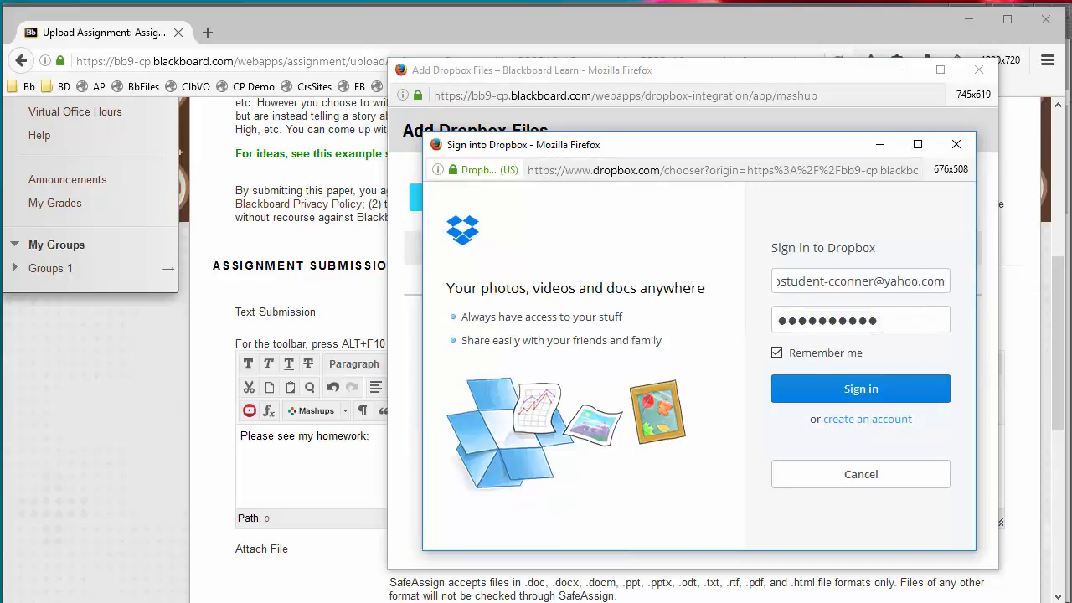
pyautogui.moveTo(906, 322); pyautogui.dragTo(746, 314)
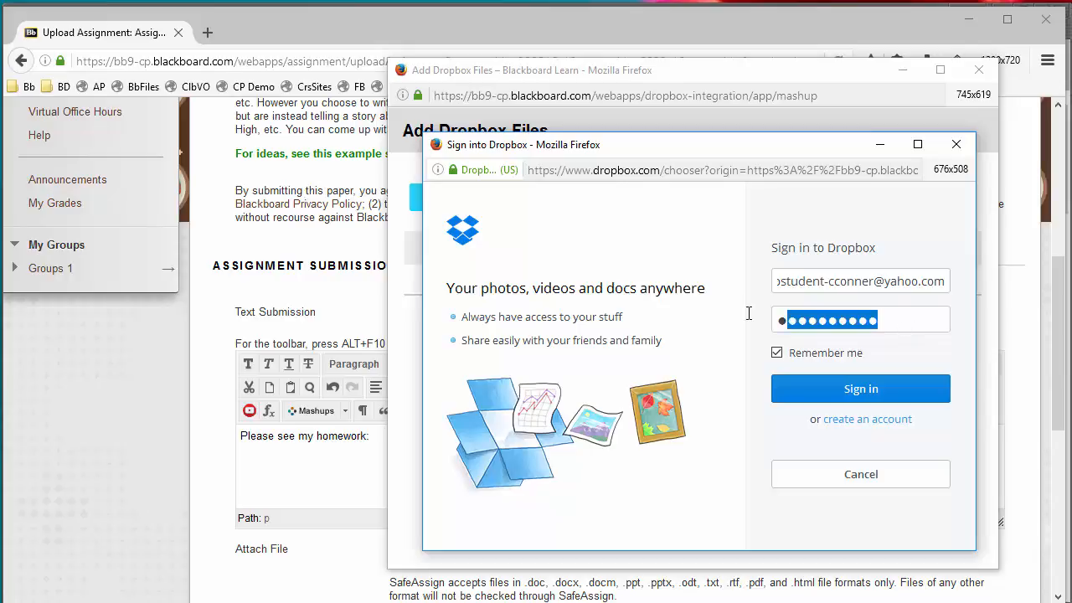
pyautogui.hotkey('ctrl', 'v')
pyautogui.doubleClick(888, 323)
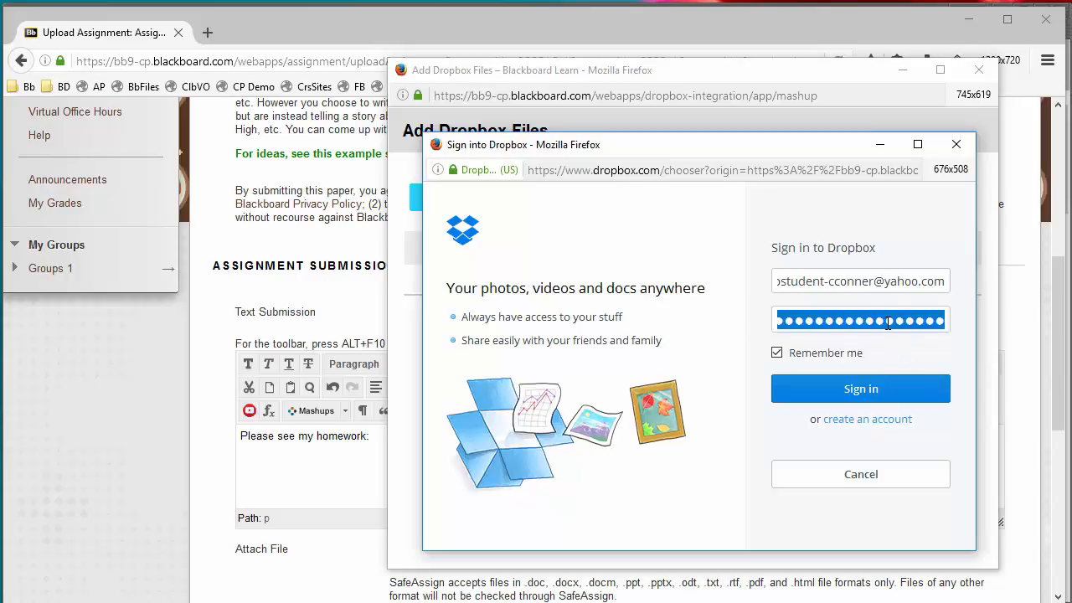
pyautogui.click(888, 324)
pyautogui.click(876, 386)
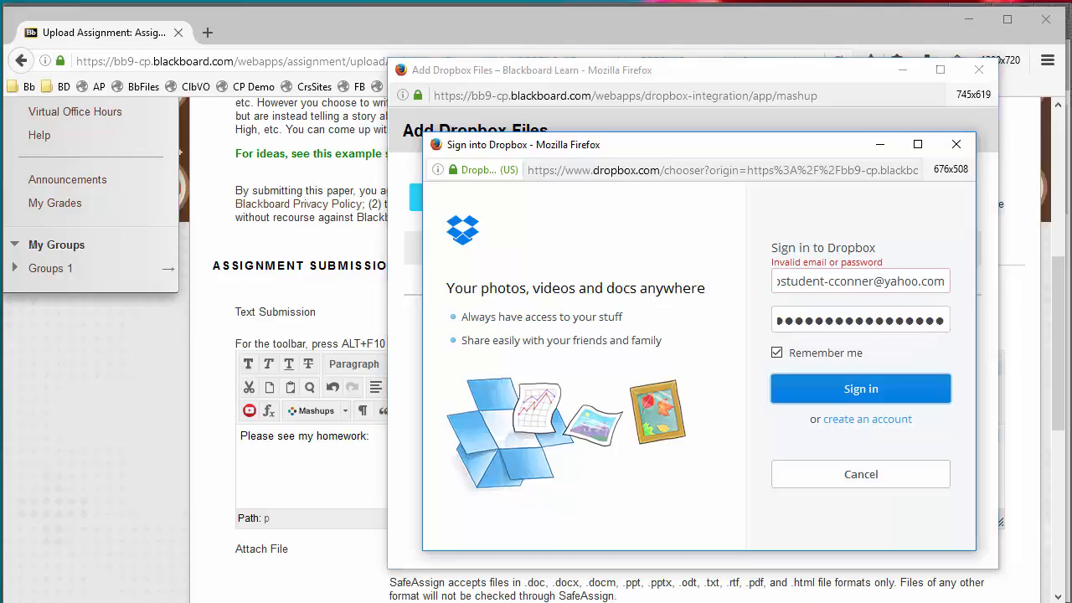
pyautogui.click(853, 396)
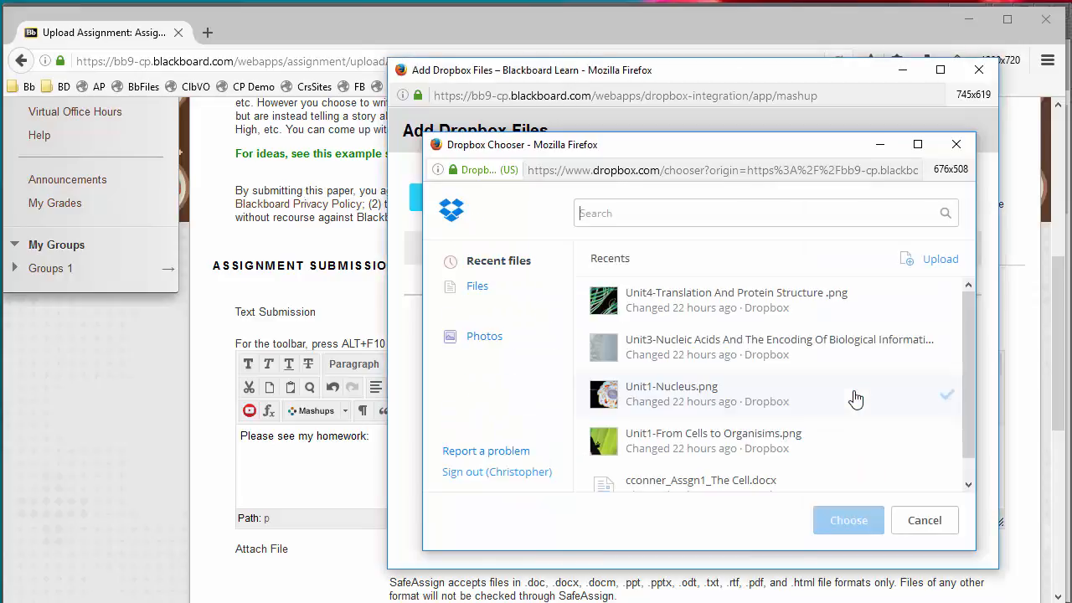
# Insert the student's Assgn1_The Cell.docx homework file from Dropbox's BIO 101 folder into the submission text.
pyautogui.click(477, 288)
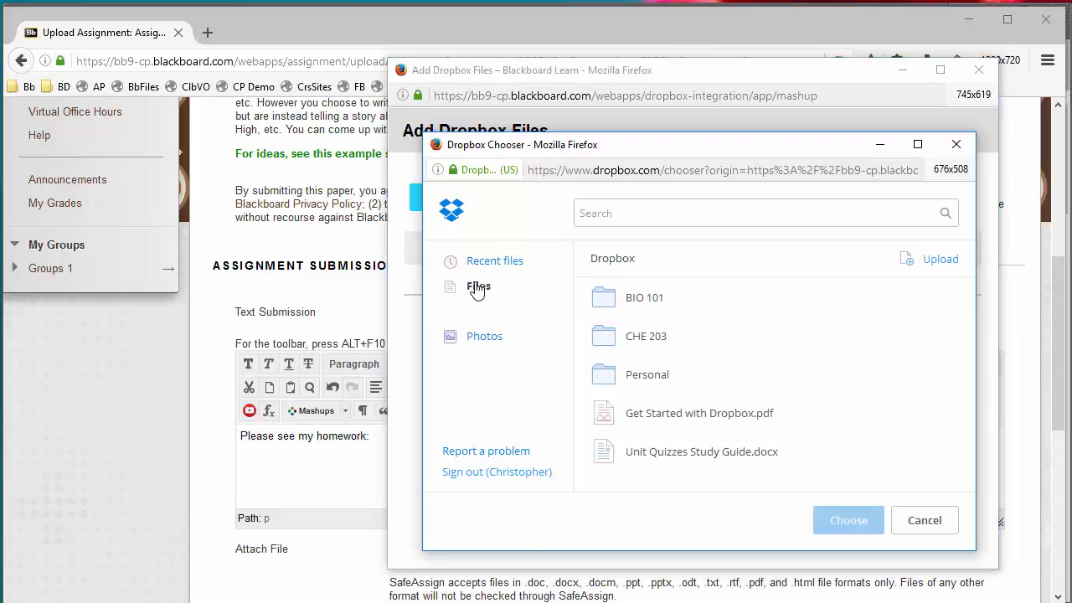
pyautogui.click(656, 303)
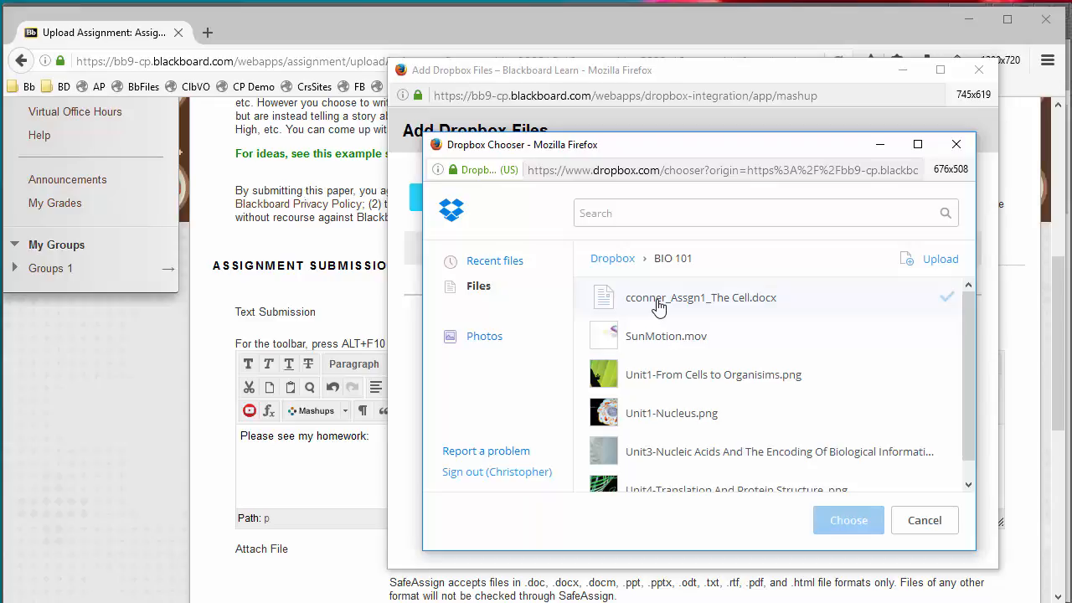
pyautogui.click(658, 301)
pyautogui.click(866, 522)
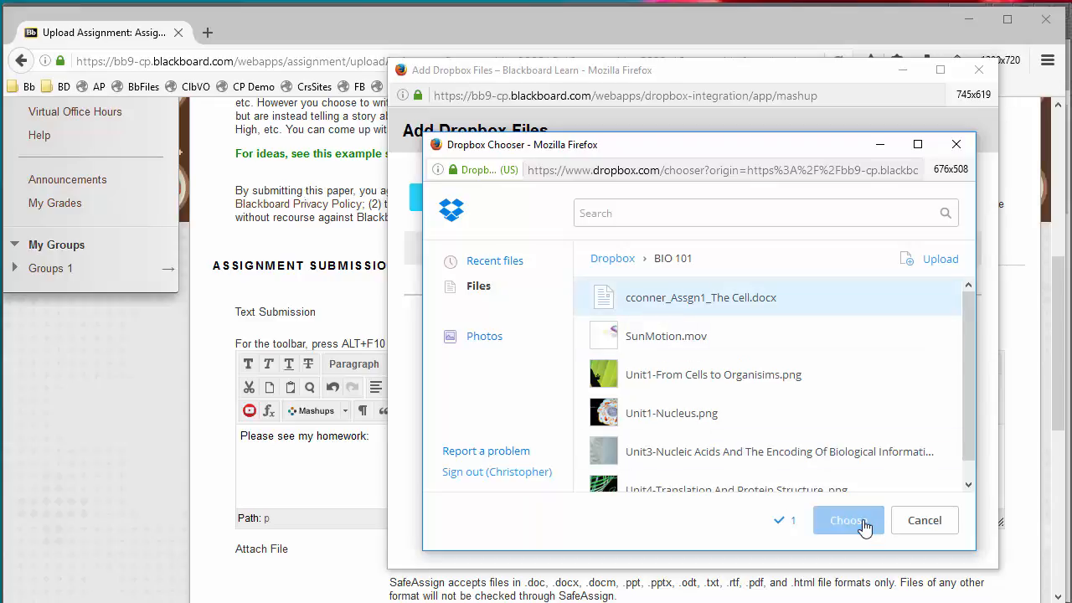
pyautogui.click(930, 347)
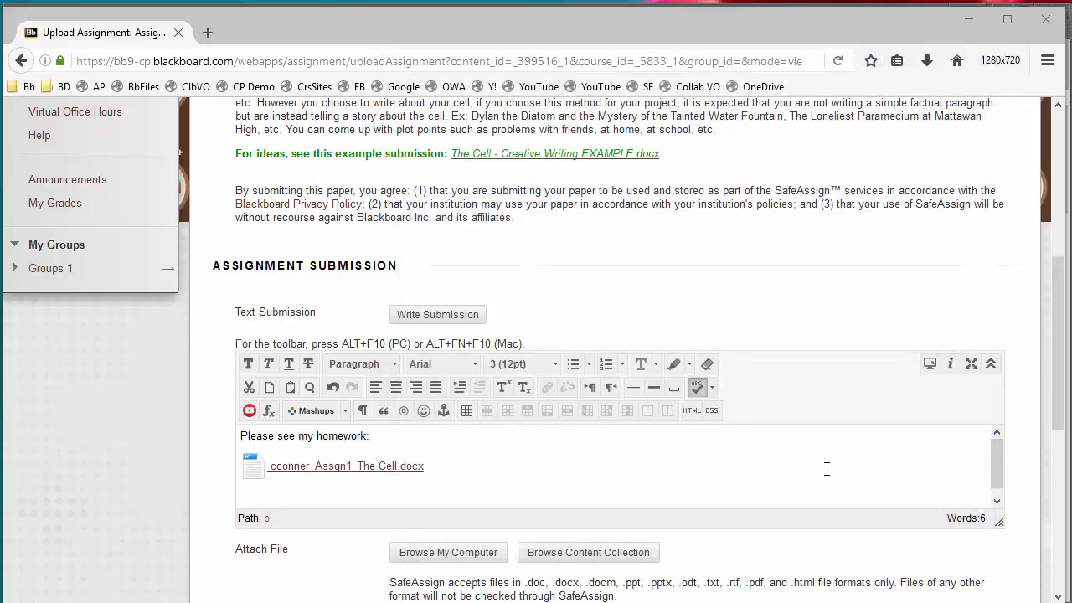
# Check the inserted file link and submit the assignment without adding comments.
pyautogui.scroll(-1, 779, 457)
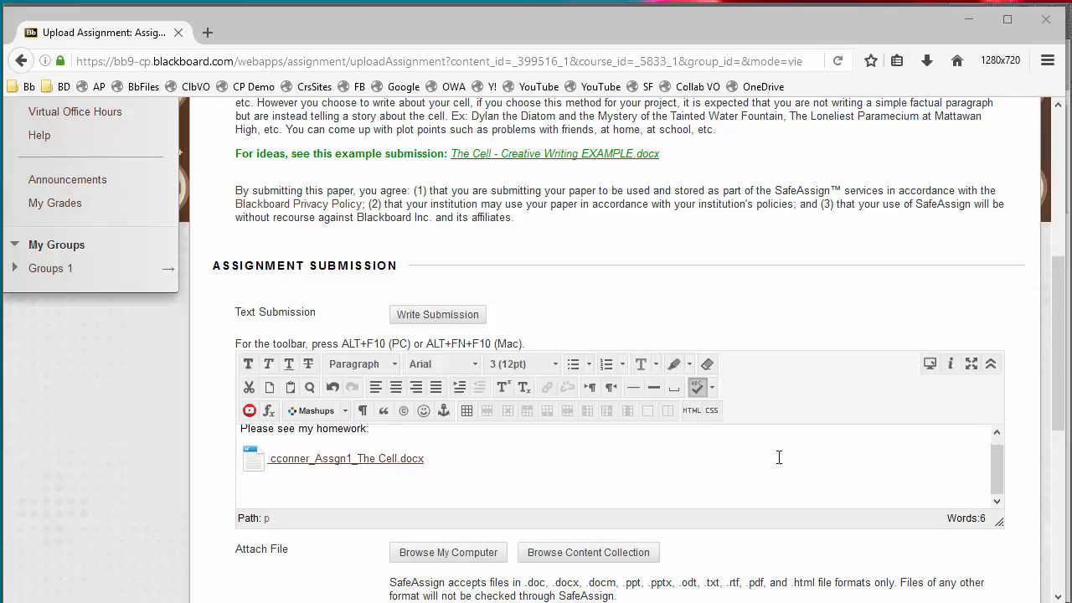
pyautogui.moveTo(1056, 317); pyautogui.dragTo(1057, 474)
pyautogui.click(959, 571)
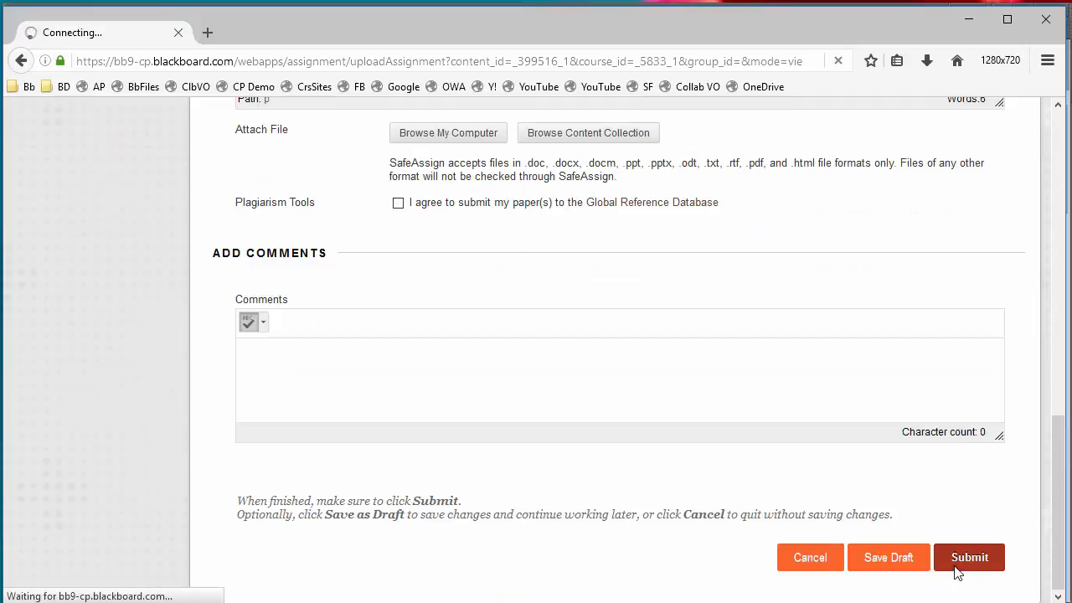